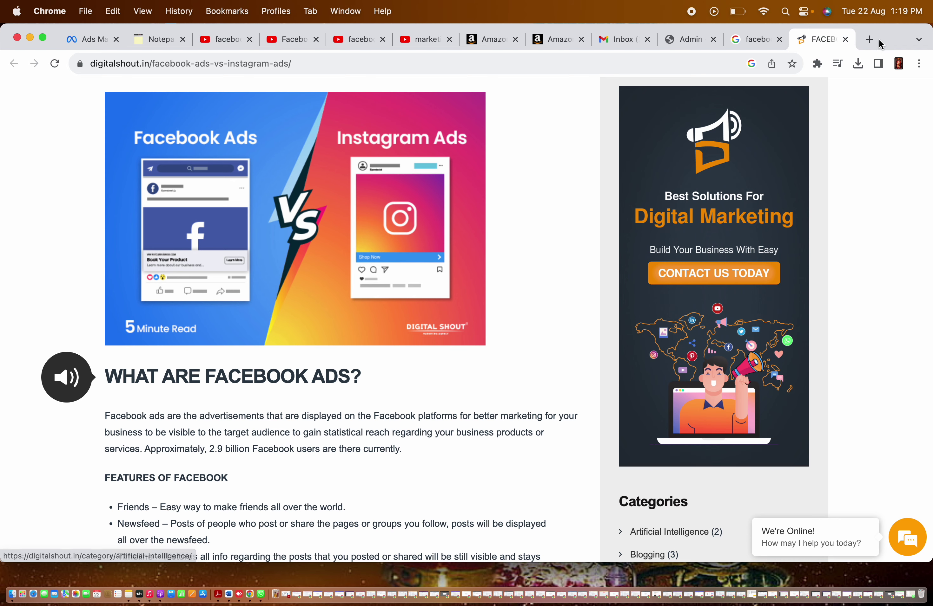
# Search Google for "fb" in a new browser tab and open Facebook from the results.
pyautogui.click(868, 39)
pyautogui.write('d')
pyautogui.press('BackSpace')
pyautogui.press('BackSpace')
pyautogui.write('fc')
pyautogui.press('BackSpace')
pyautogui.press('BackSpace')
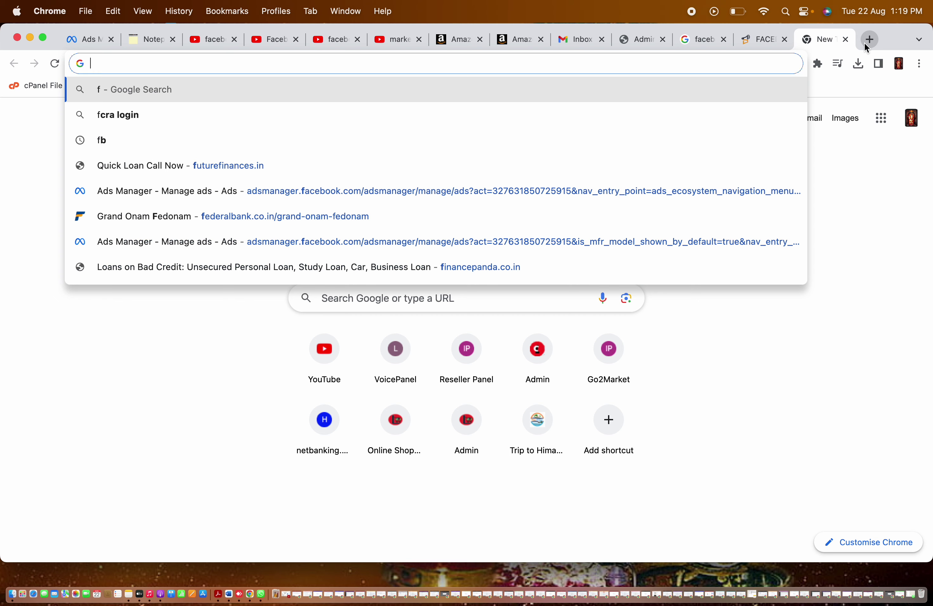
pyautogui.write('fb')
pyautogui.press('Return')
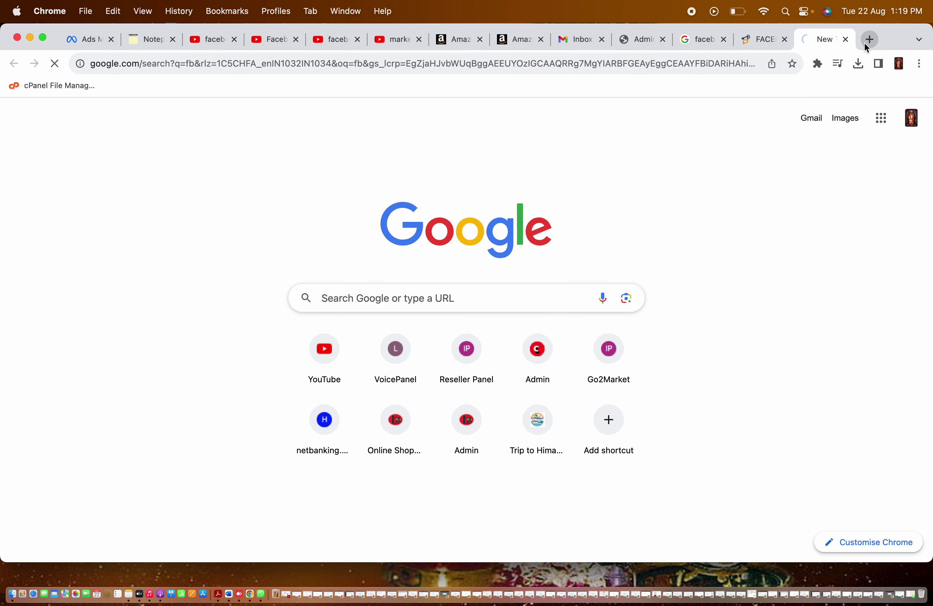
pyautogui.click(222, 241)
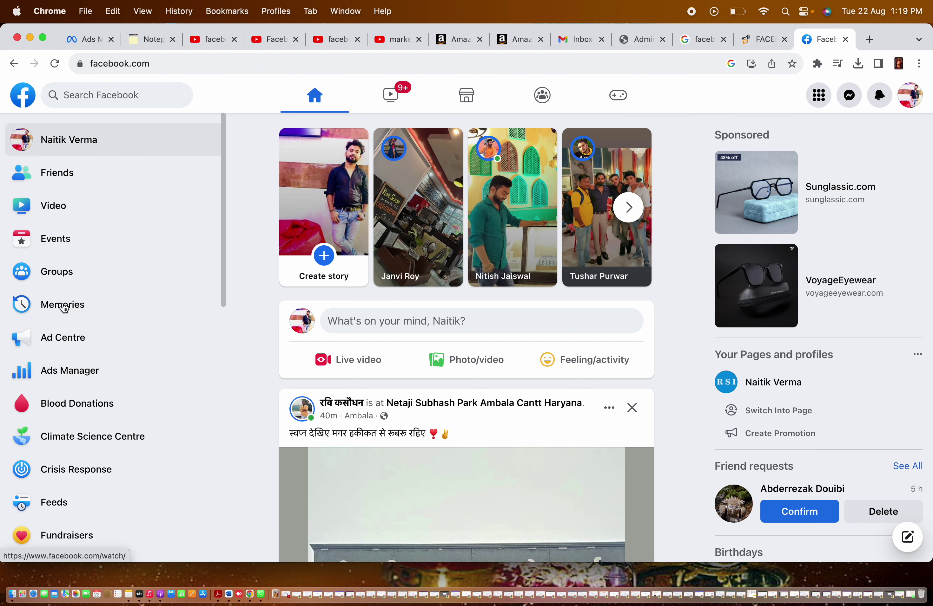
# Open Ads Manager from the Facebook home page and bring up the Whatsapp Lead campaign in the campaign list.
pyautogui.click(73, 376)
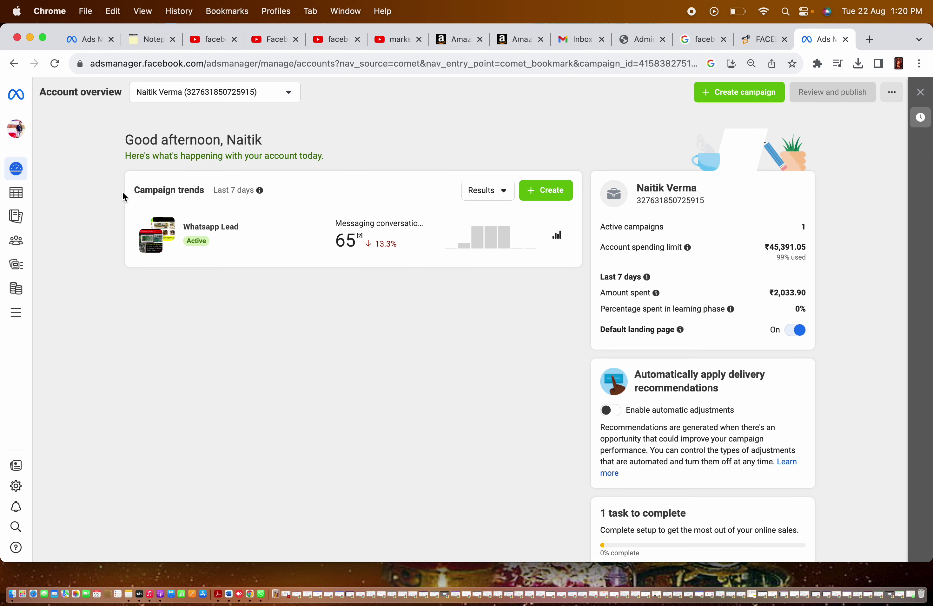
pyautogui.click(195, 228)
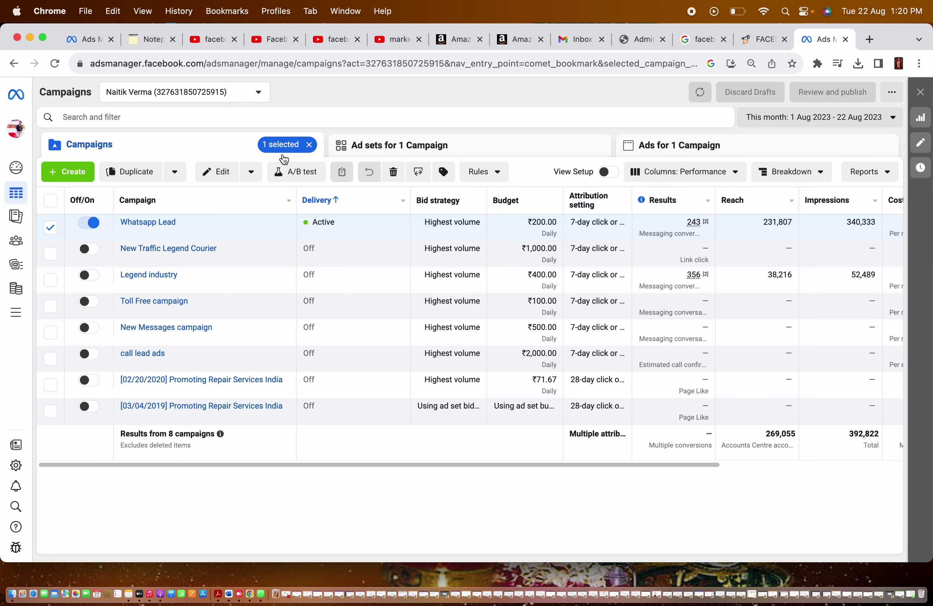
# Create a new campaign with the Engagement objective, dismissing the notice about messages.
pyautogui.click(77, 172)
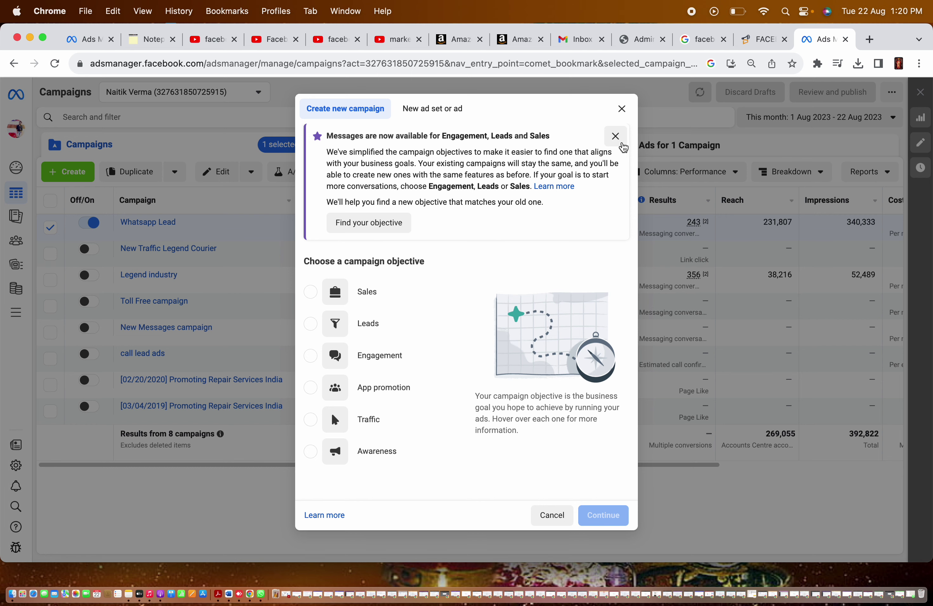
pyautogui.click(615, 136)
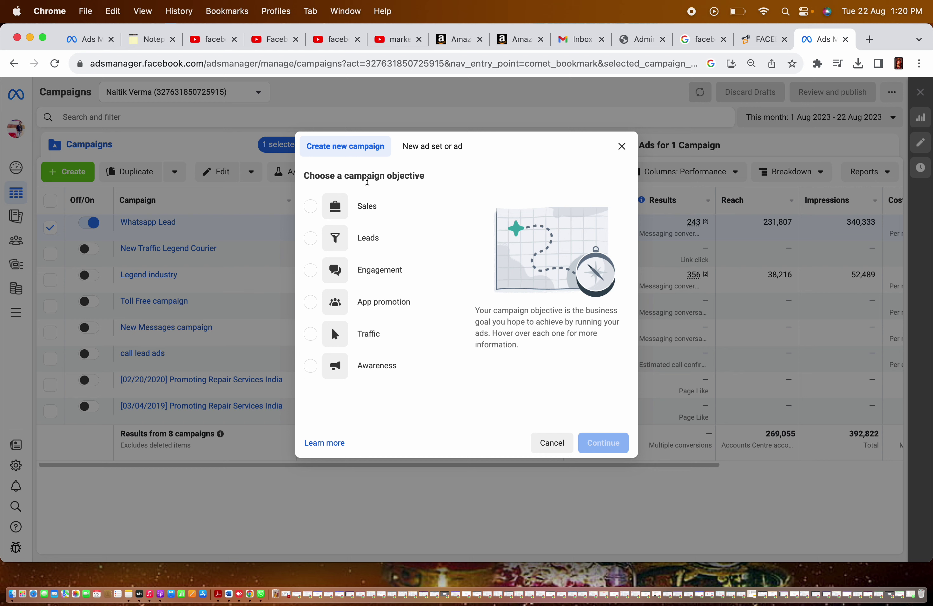
pyautogui.click(313, 278)
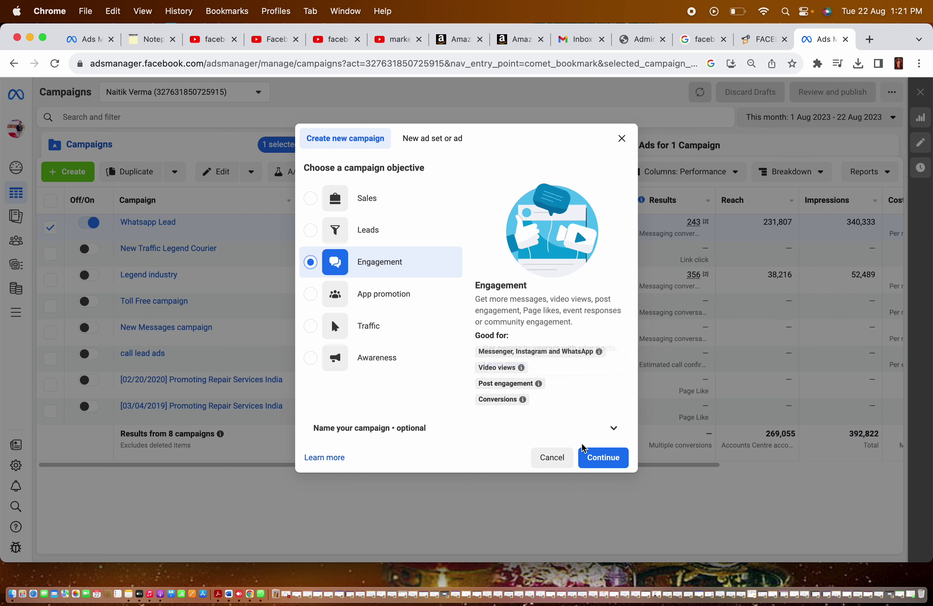
pyautogui.click(587, 460)
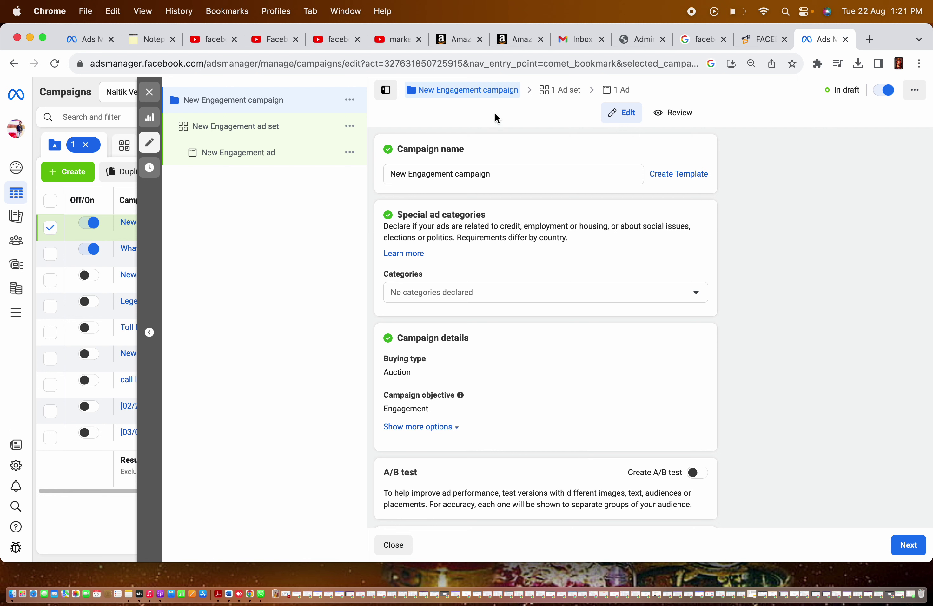
# Rename the campaign as "New Engagement campaign 2023".
pyautogui.doubleClick(488, 174)
pyautogui.click(485, 175)
pyautogui.write('20')
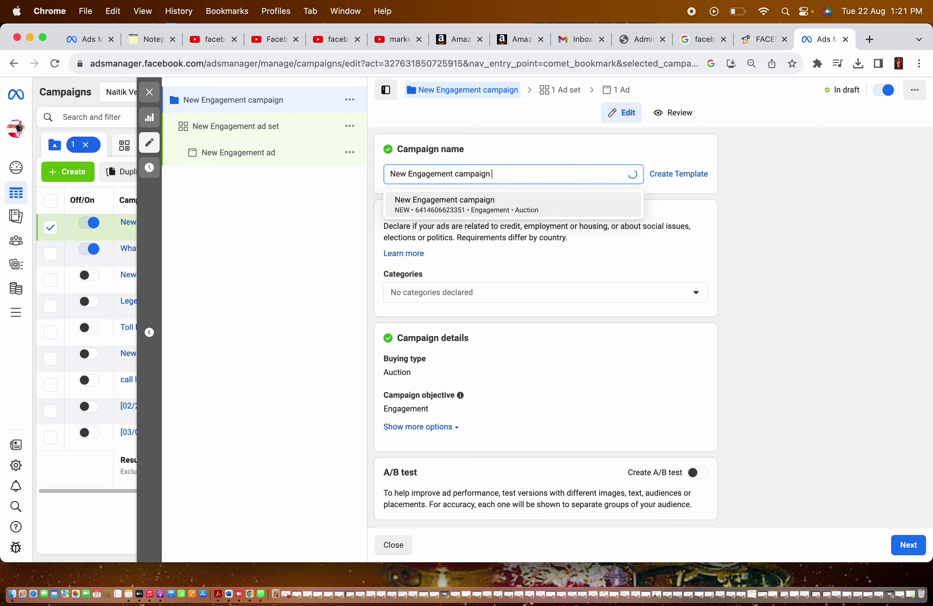
pyautogui.write('23')
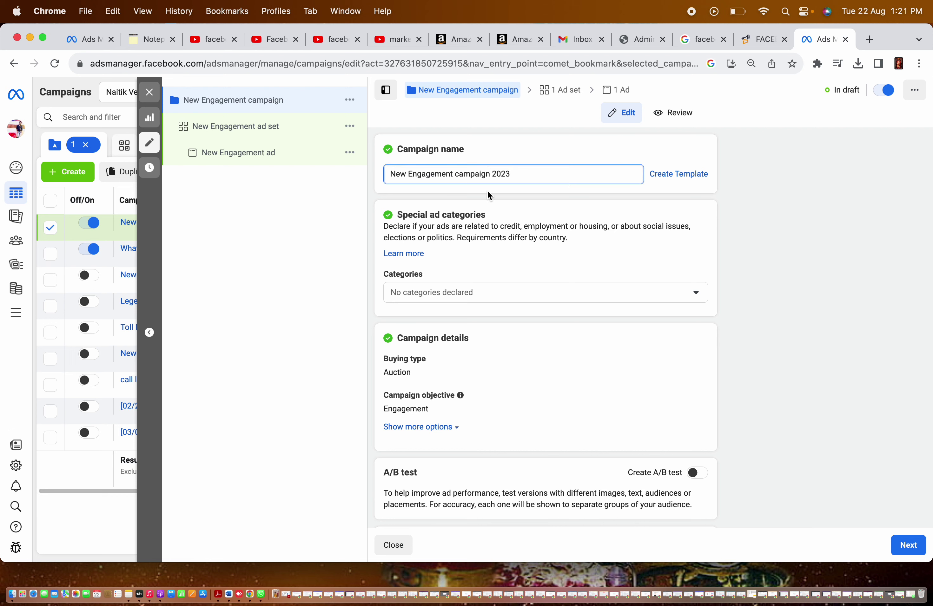
pyautogui.click(366, 272)
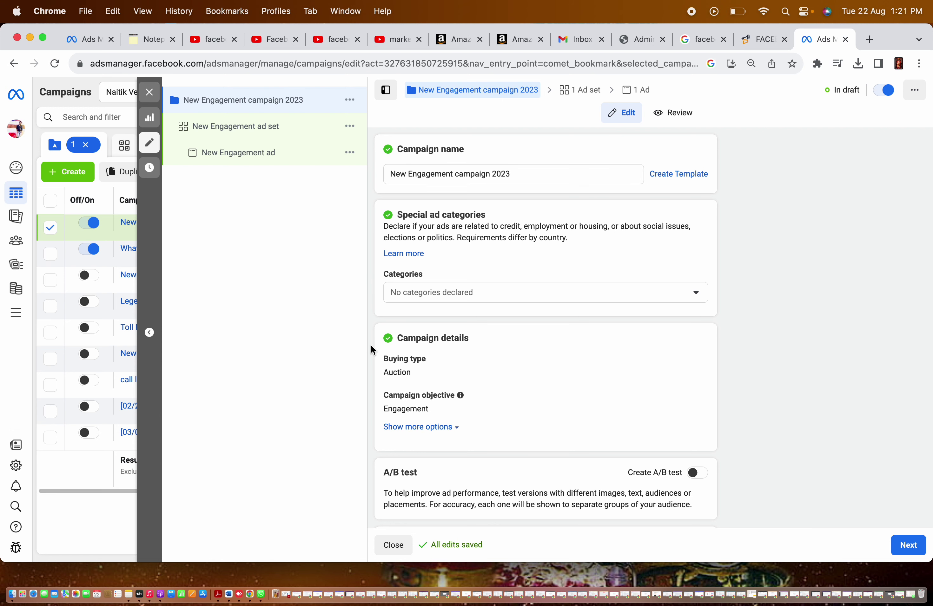
# Turn on the A/B test and the Advantage campaign budget for the campaign.
pyautogui.moveTo(372, 344); pyautogui.dragTo(462, 527)
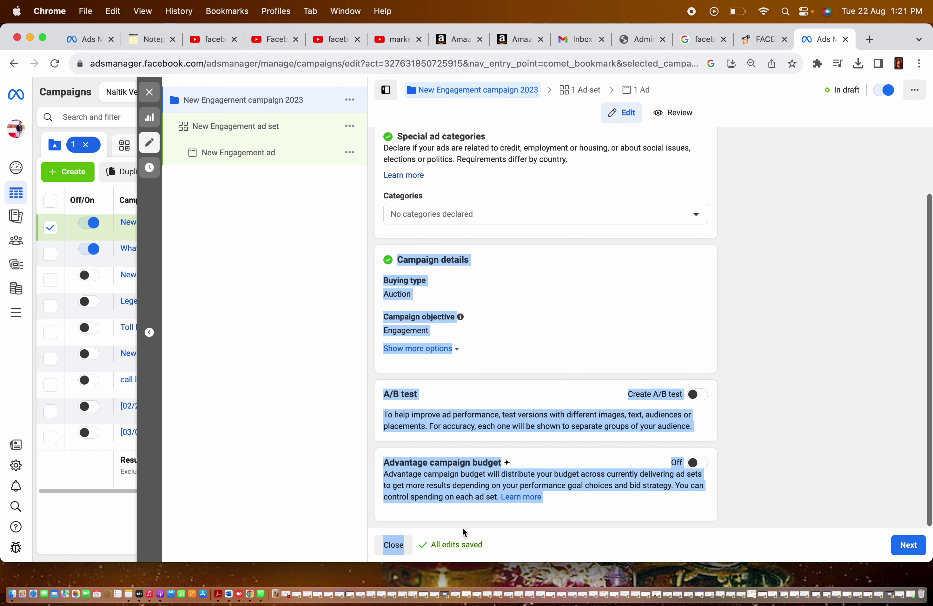
pyautogui.click(386, 368)
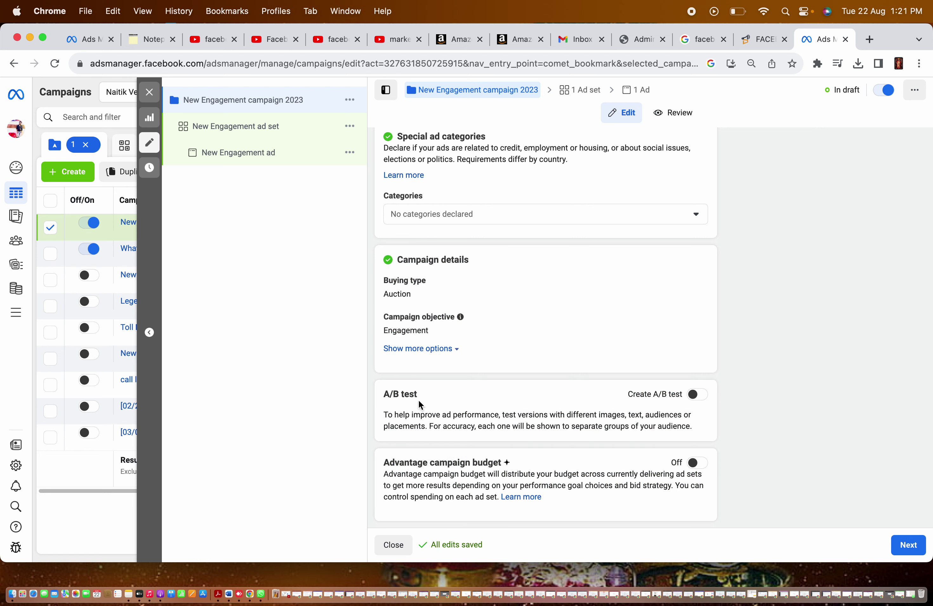
pyautogui.click(703, 401)
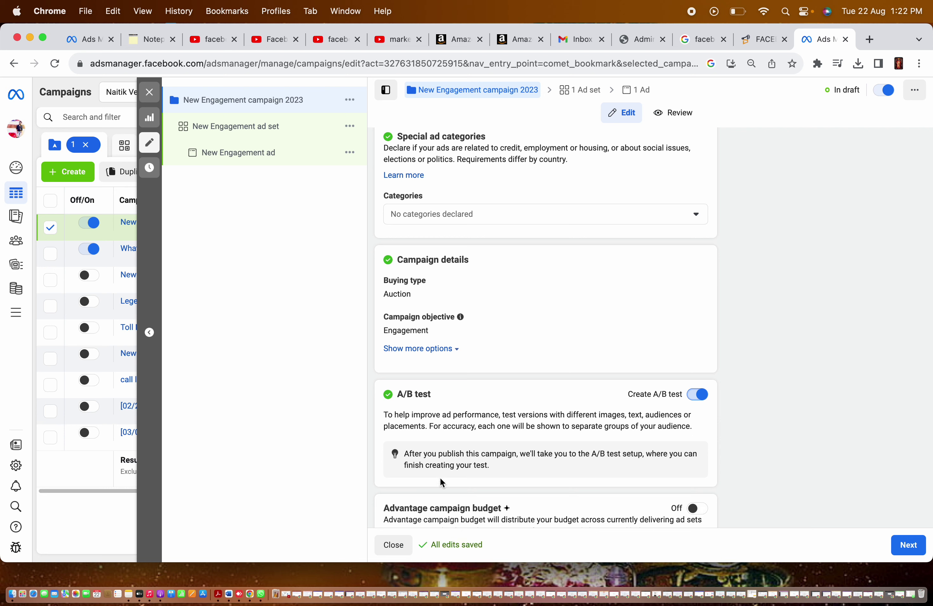
pyautogui.click(699, 509)
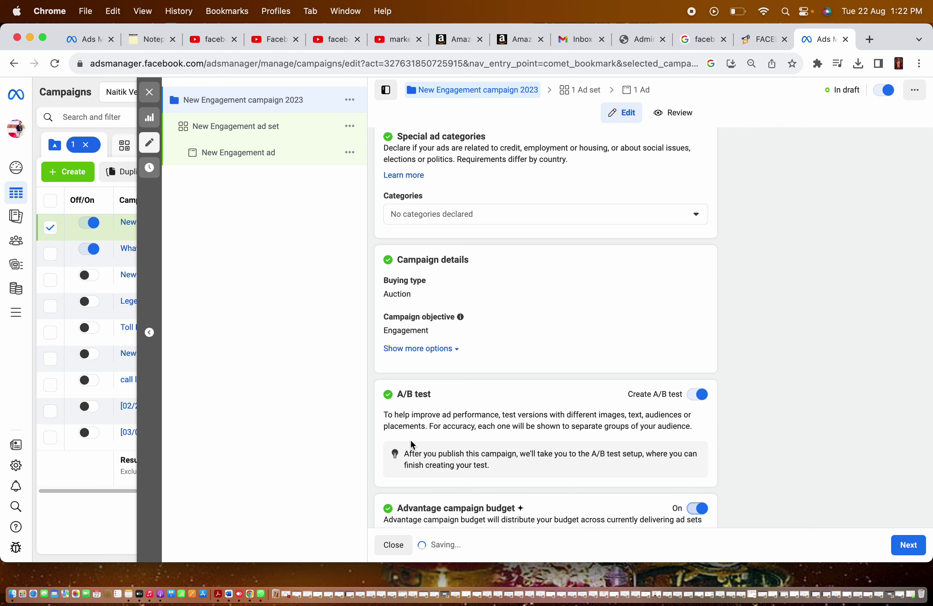
# Set the campaign's daily budget to ₹1,500.
pyautogui.moveTo(404, 530); pyautogui.dragTo(424, 248)
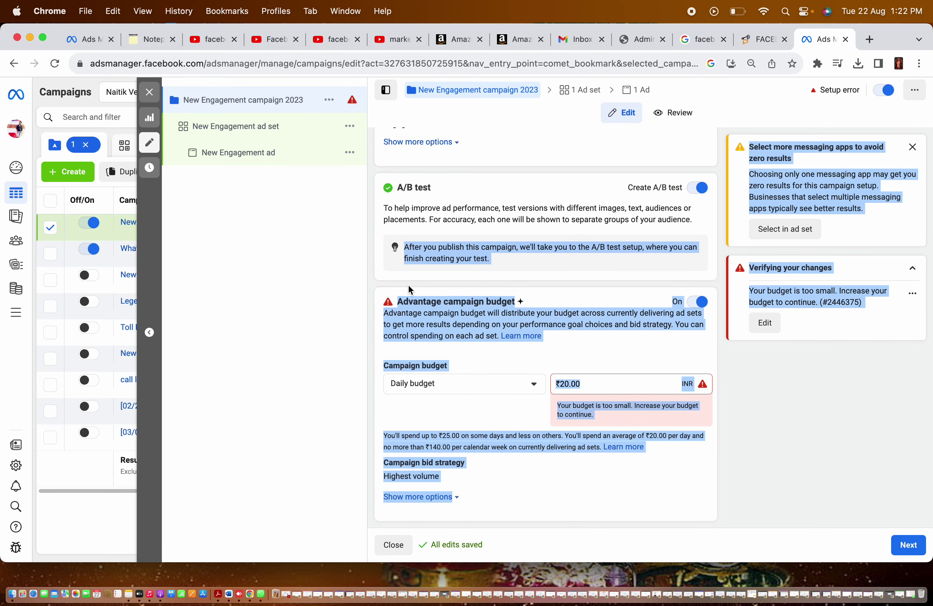
pyautogui.click(492, 409)
pyautogui.click(564, 384)
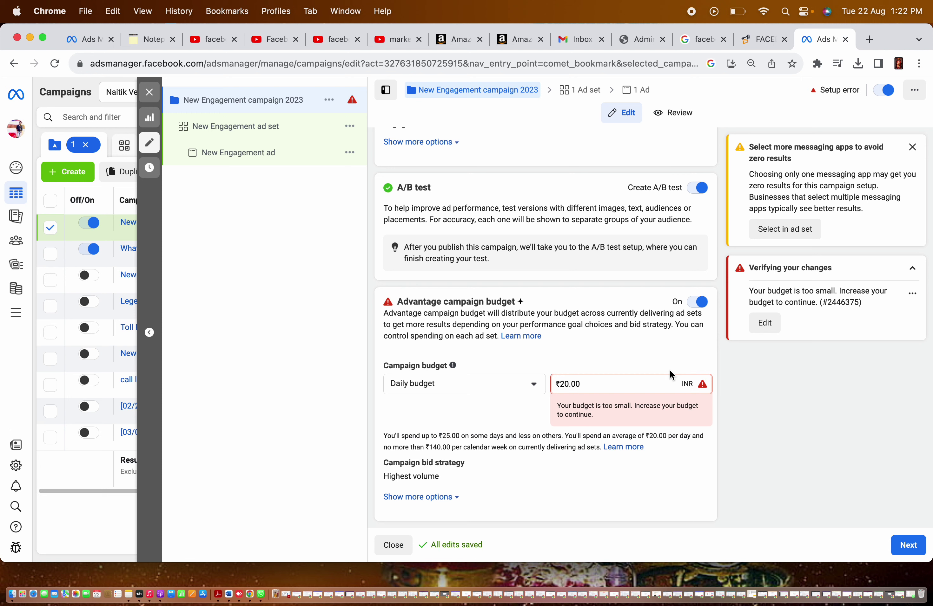
pyautogui.press('BackSpace')
pyautogui.write('50')
pyautogui.click(497, 421)
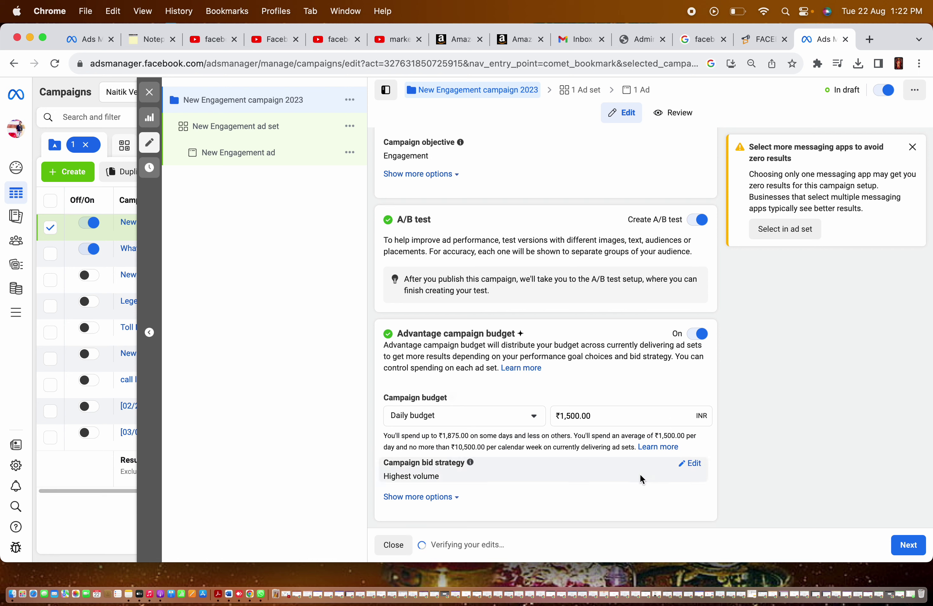
# Choose Highest volume as the campaign bid strategy and continue to the ad set settings.
pyautogui.click(684, 464)
pyautogui.click(447, 480)
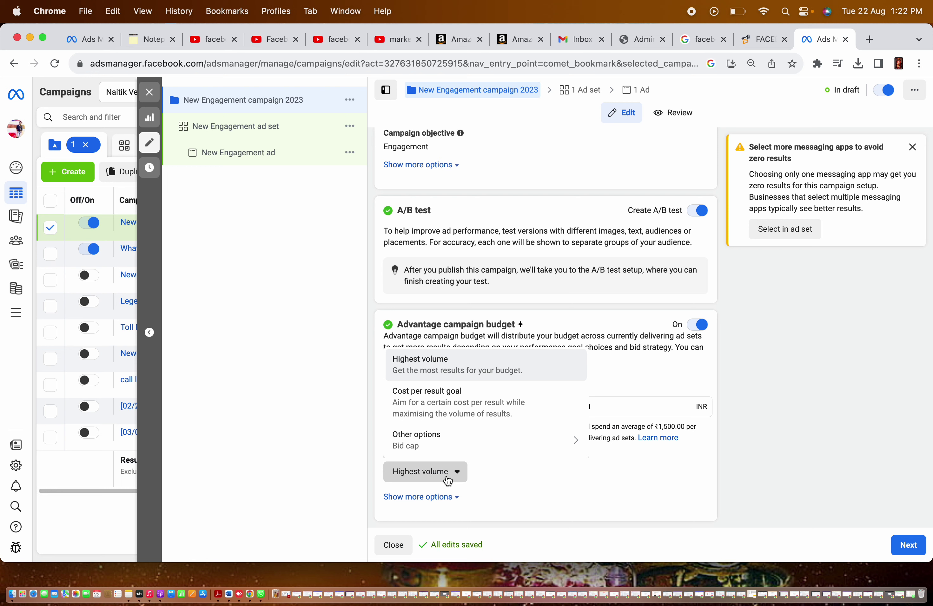
pyautogui.click(414, 372)
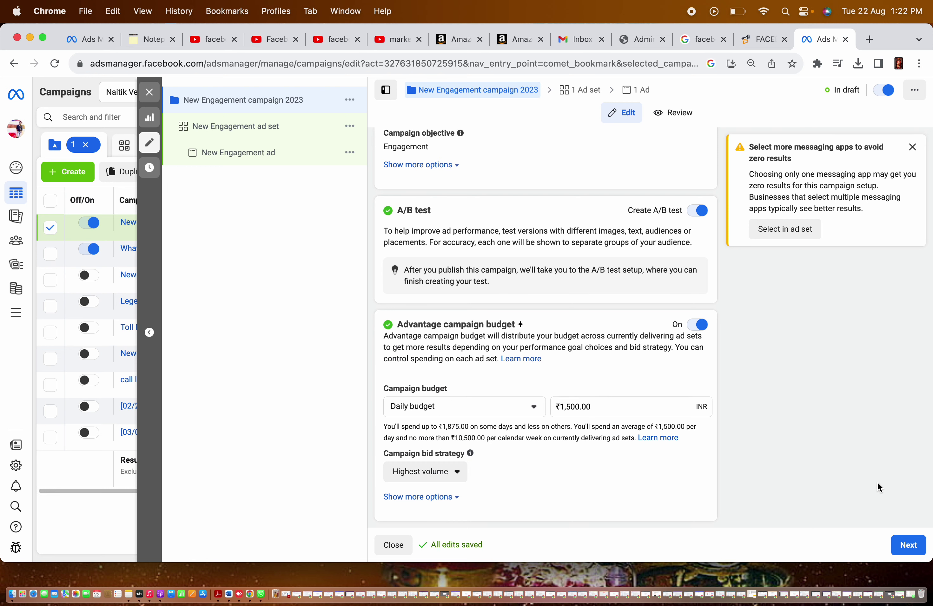
pyautogui.click(908, 551)
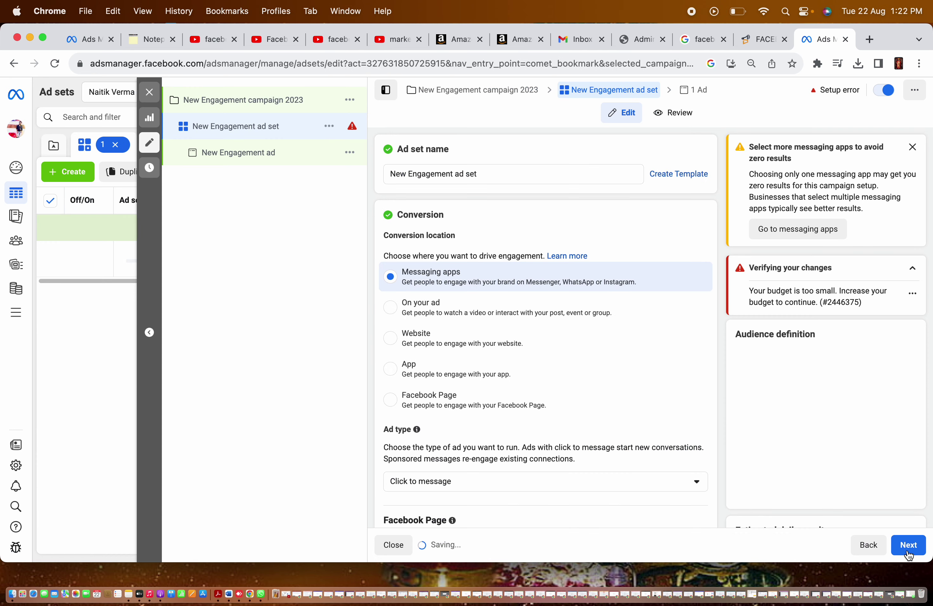
# Set the ad set's conversion location to Facebook Page and select the Webhant page, dismissing the messaging apps recommendation.
pyautogui.click(912, 148)
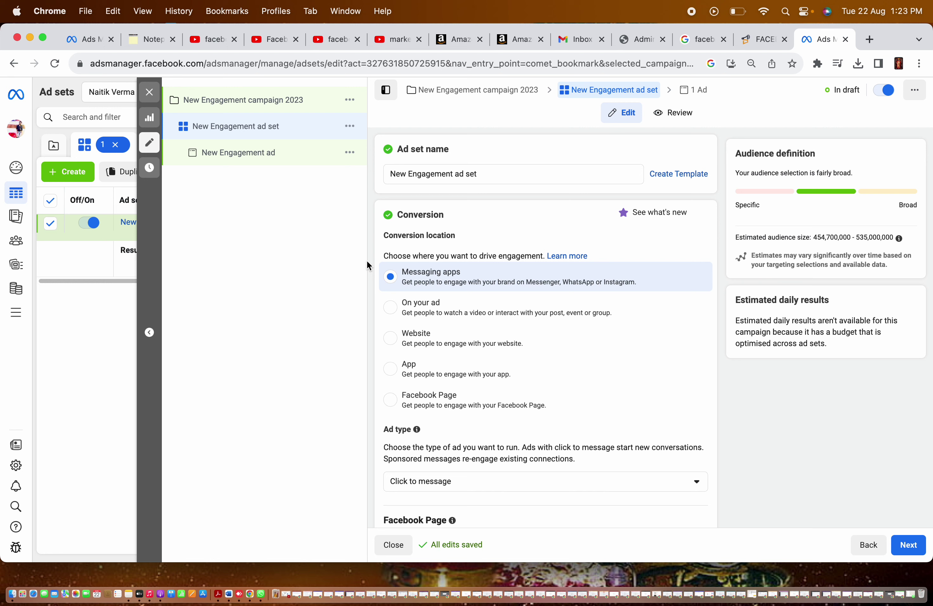
pyautogui.click(390, 400)
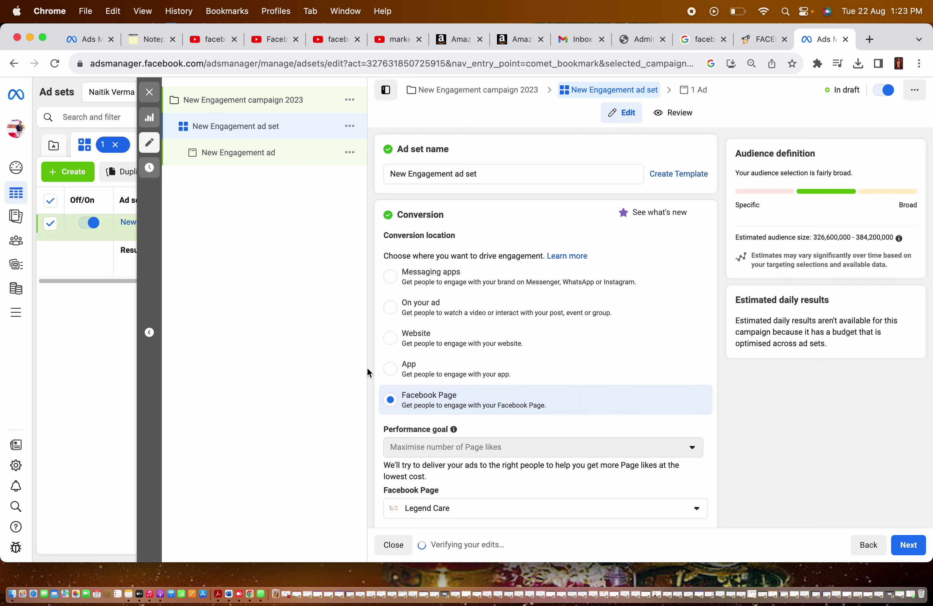
pyautogui.moveTo(665, 430); pyautogui.dragTo(672, 525)
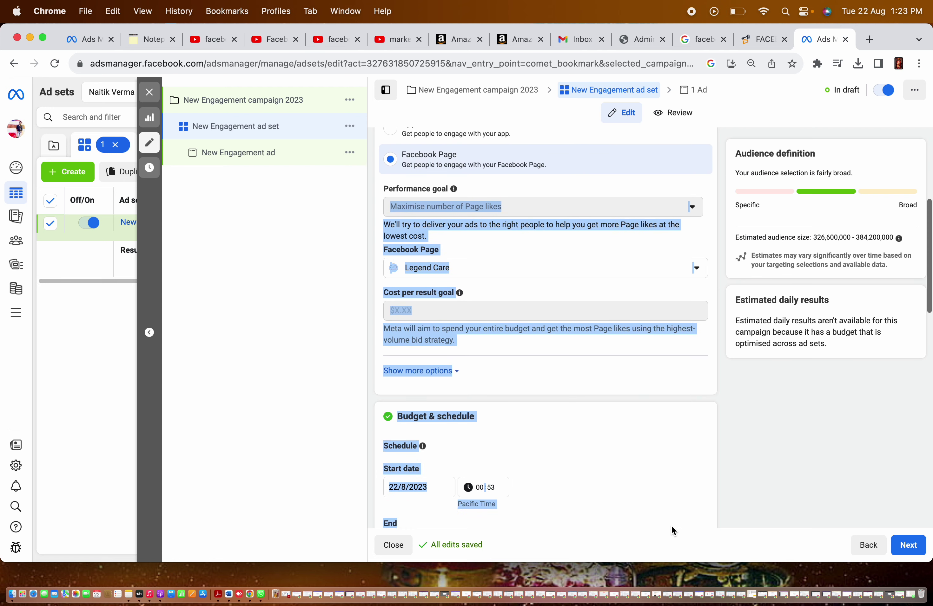
pyautogui.click(538, 305)
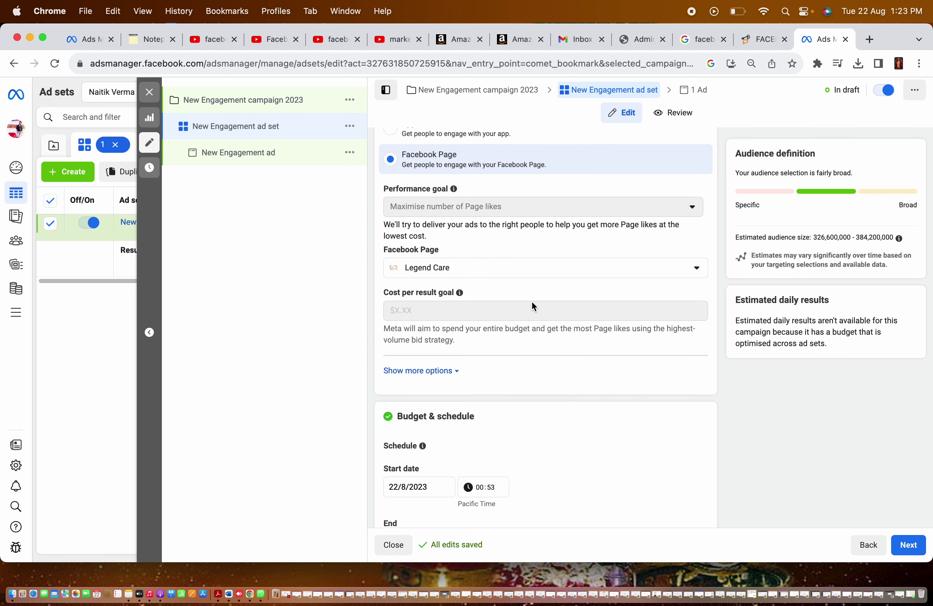
pyautogui.click(436, 269)
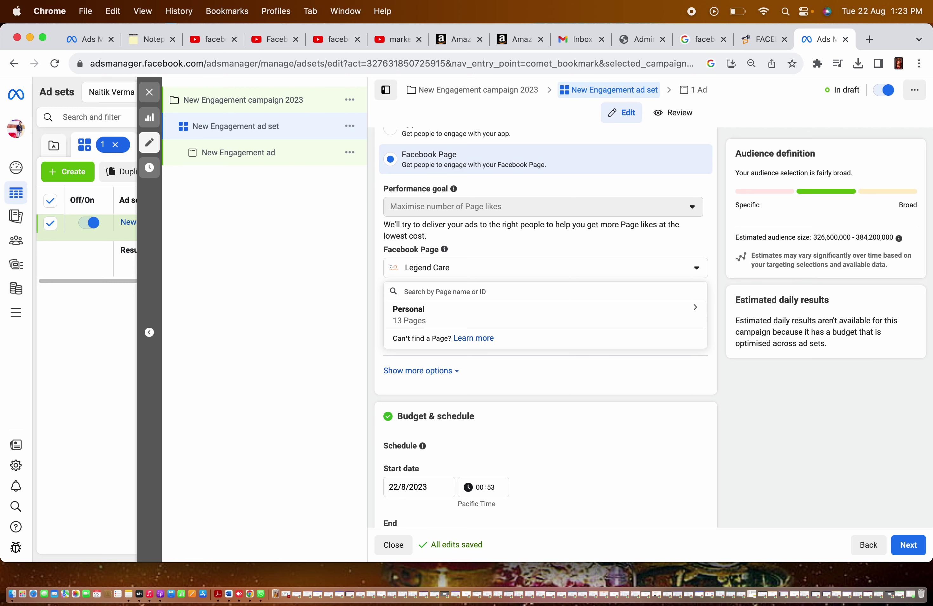
pyautogui.write('we')
pyautogui.click(487, 355)
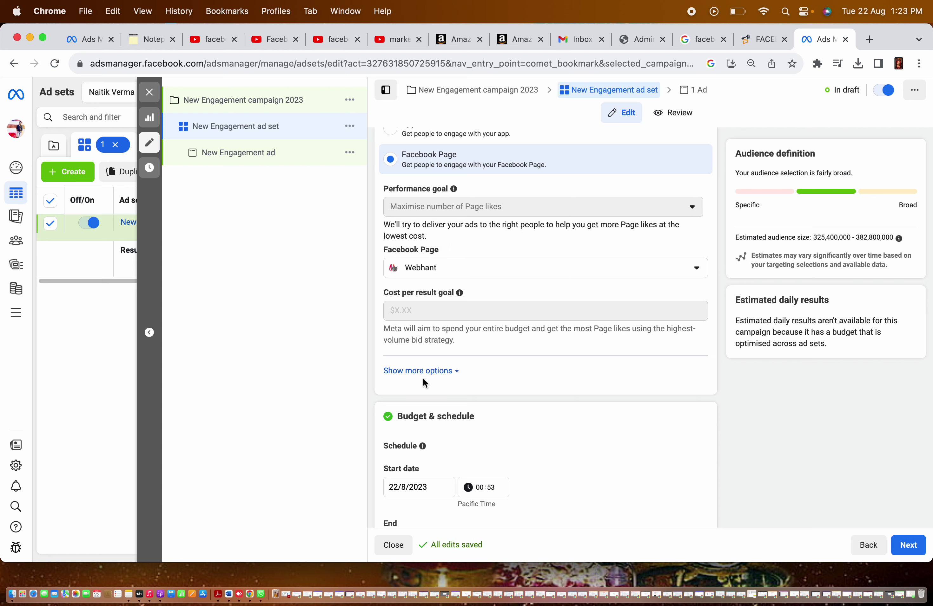
# Expand the additional conversion options to check when charges apply, and look over the schedule and audience settings.
pyautogui.click(416, 372)
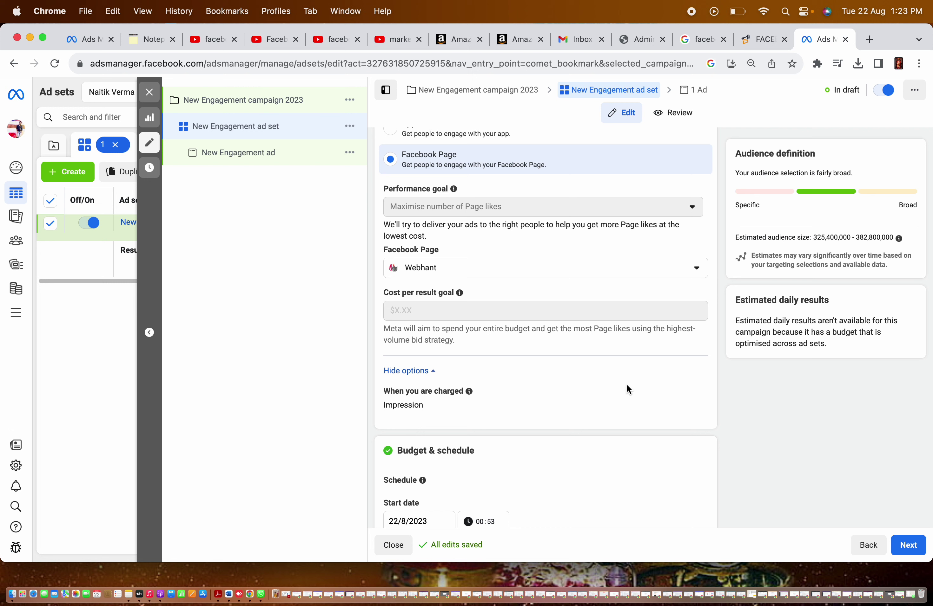
pyautogui.moveTo(372, 420); pyautogui.dragTo(390, 530)
pyautogui.click(668, 254)
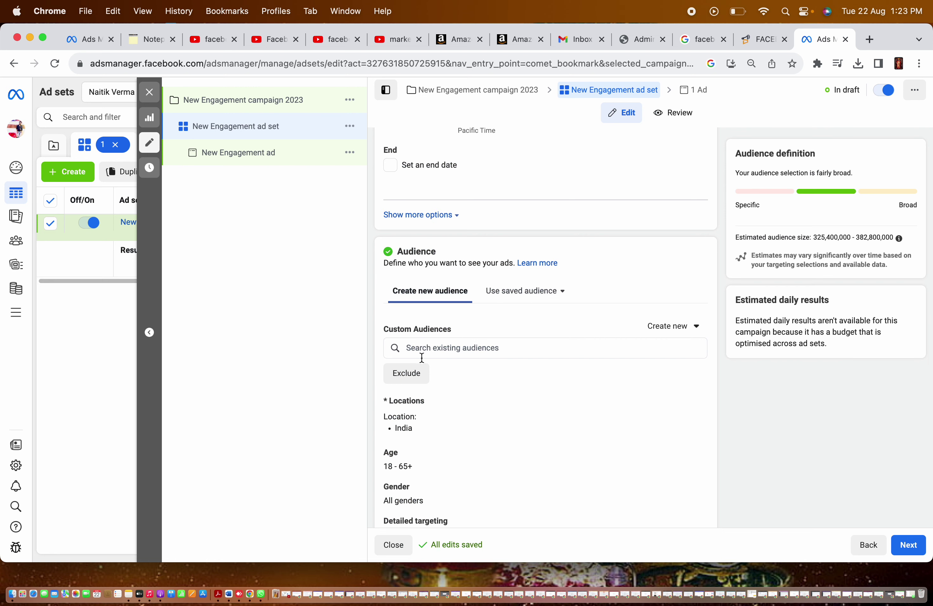
pyautogui.click(651, 331)
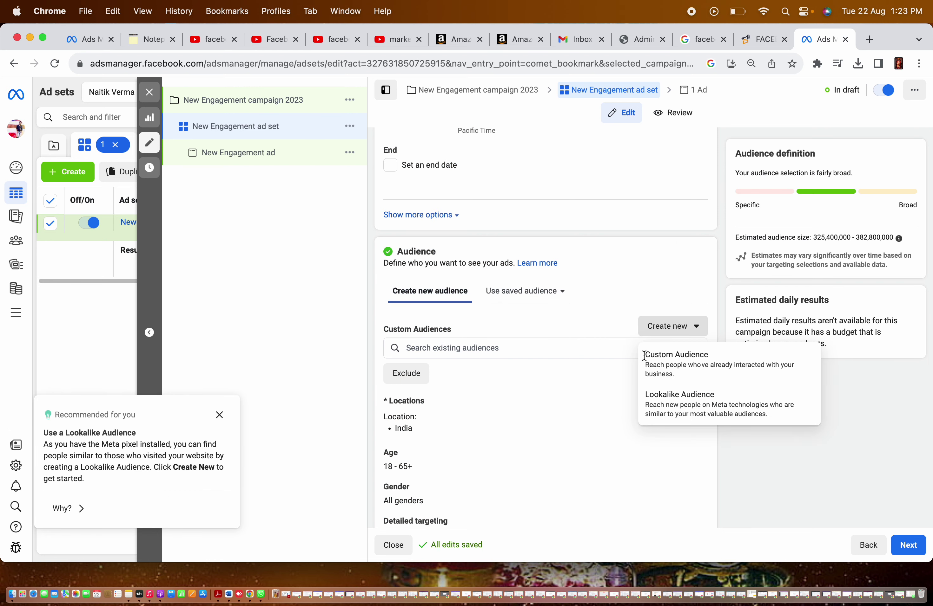
pyautogui.click(695, 367)
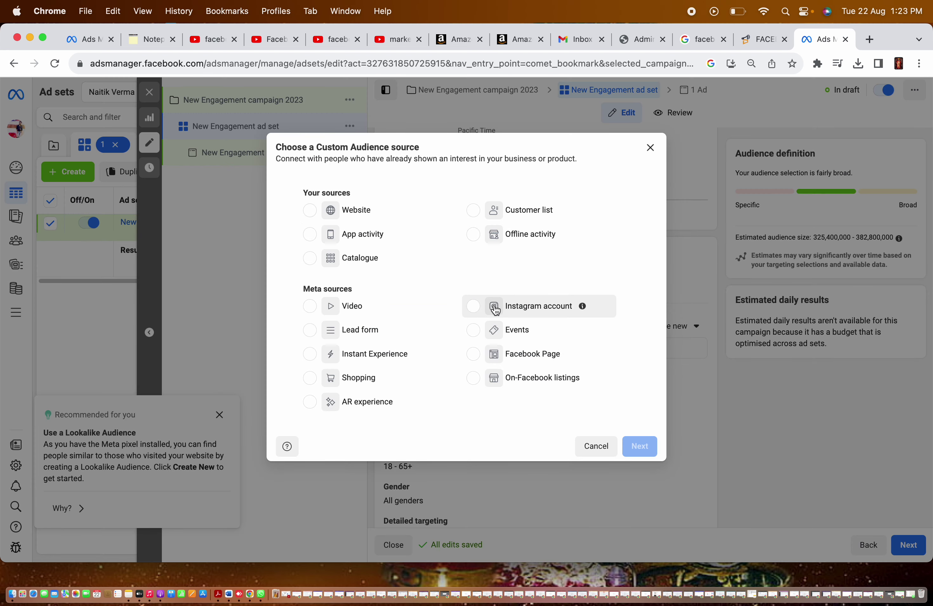
pyautogui.click(476, 307)
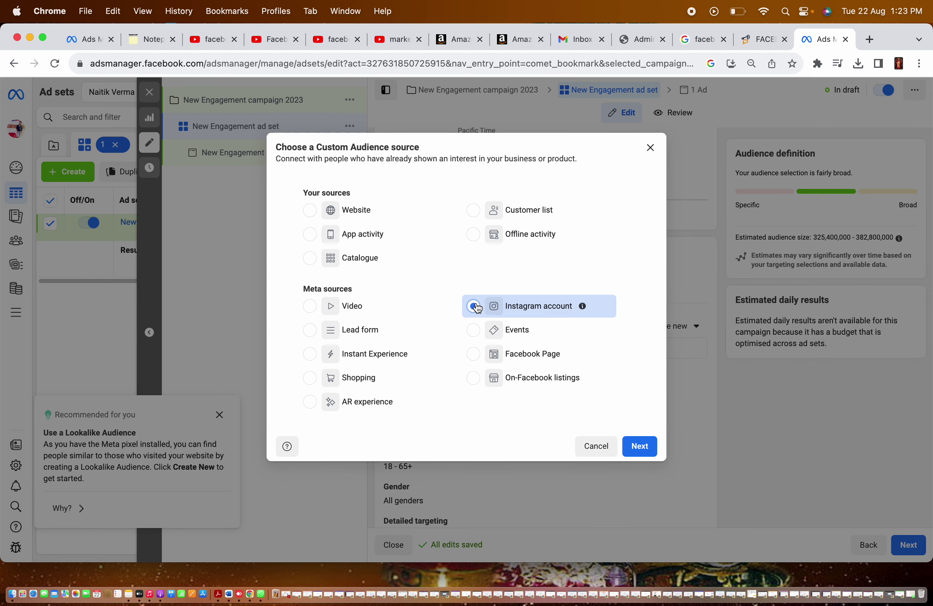
pyautogui.click(309, 211)
pyautogui.click(649, 148)
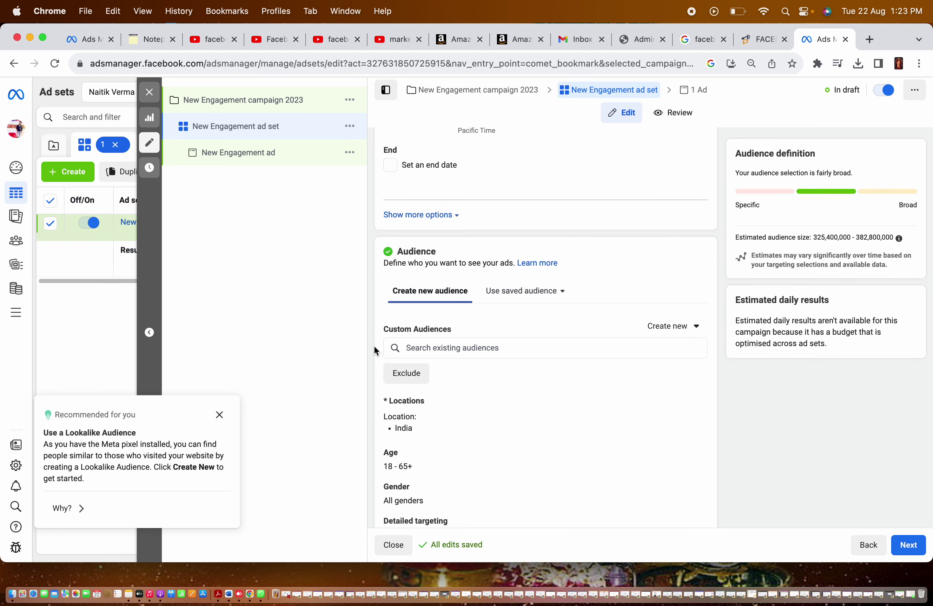
# Review the ad set's detailed targeting, languages and placement settings.
pyautogui.moveTo(374, 346); pyautogui.dragTo(456, 523)
pyautogui.click(561, 283)
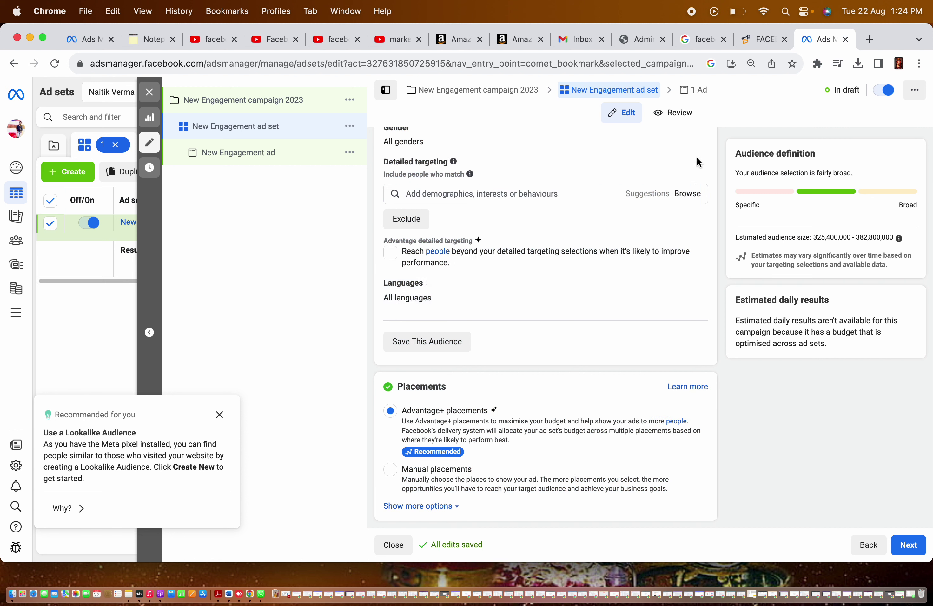
# Change the ad set's audience location from all of India to Delhi, India.
pyautogui.moveTo(620, 155); pyautogui.dragTo(596, 89)
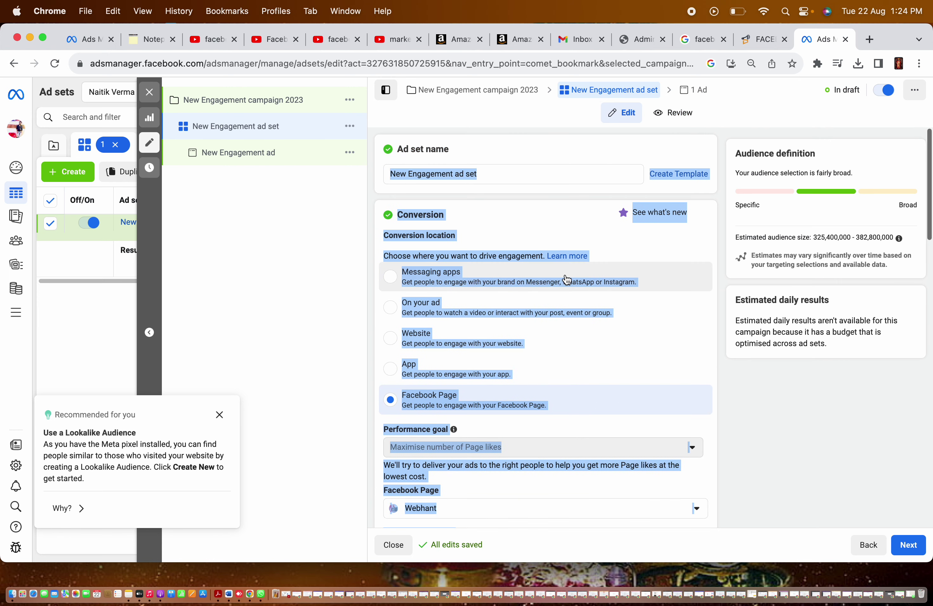
pyautogui.click(716, 383)
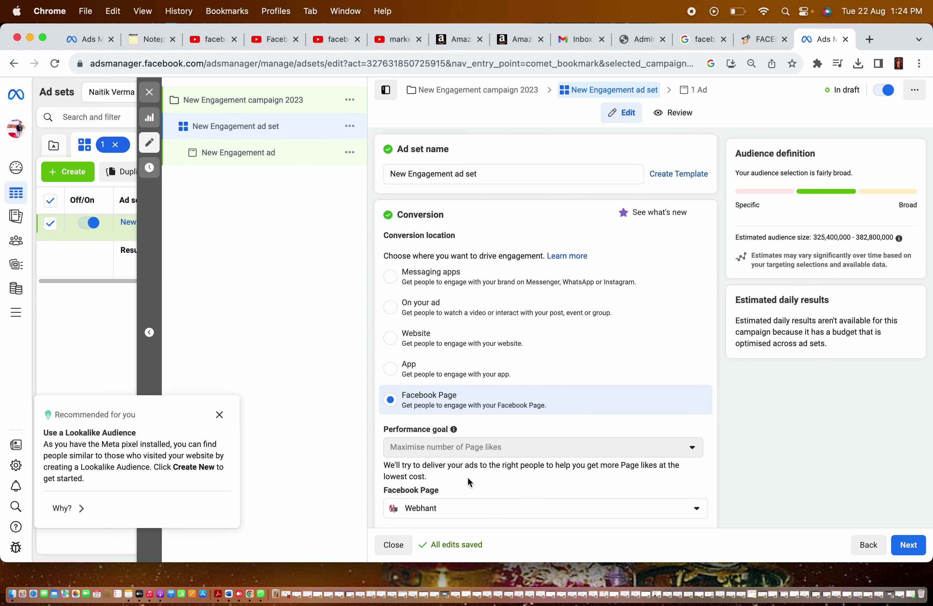
pyautogui.moveTo(468, 477); pyautogui.dragTo(476, 456)
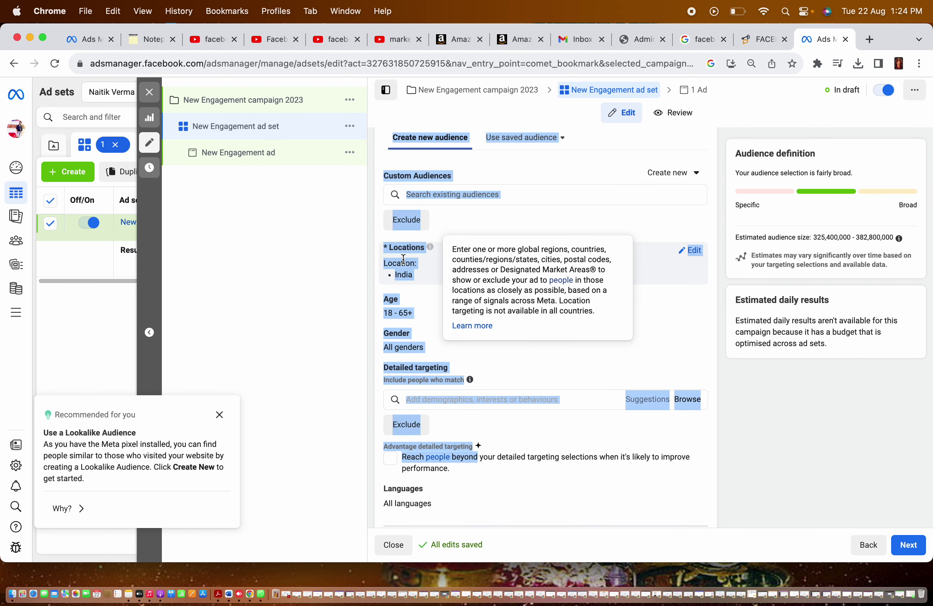
pyautogui.click(429, 285)
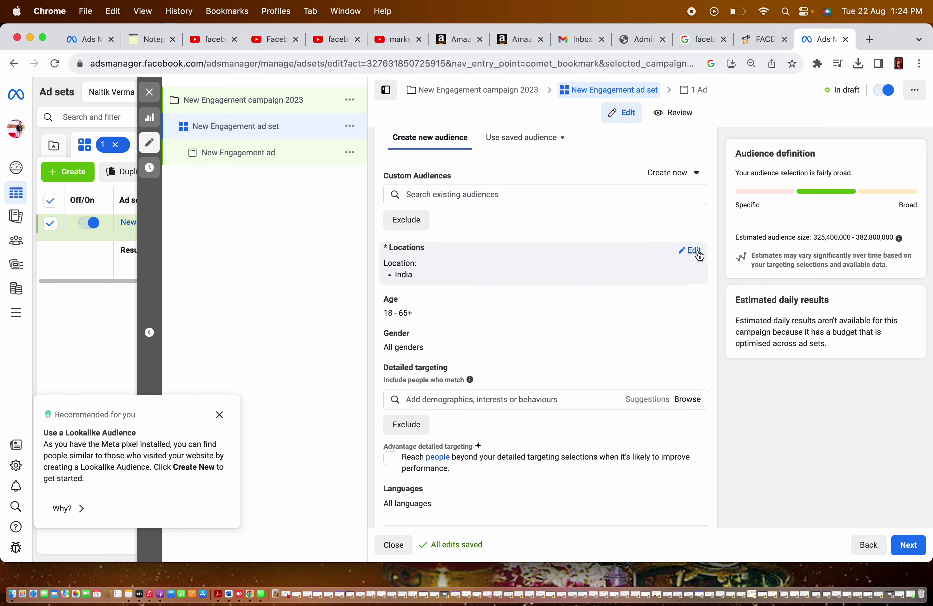
pyautogui.click(693, 251)
pyautogui.click(487, 335)
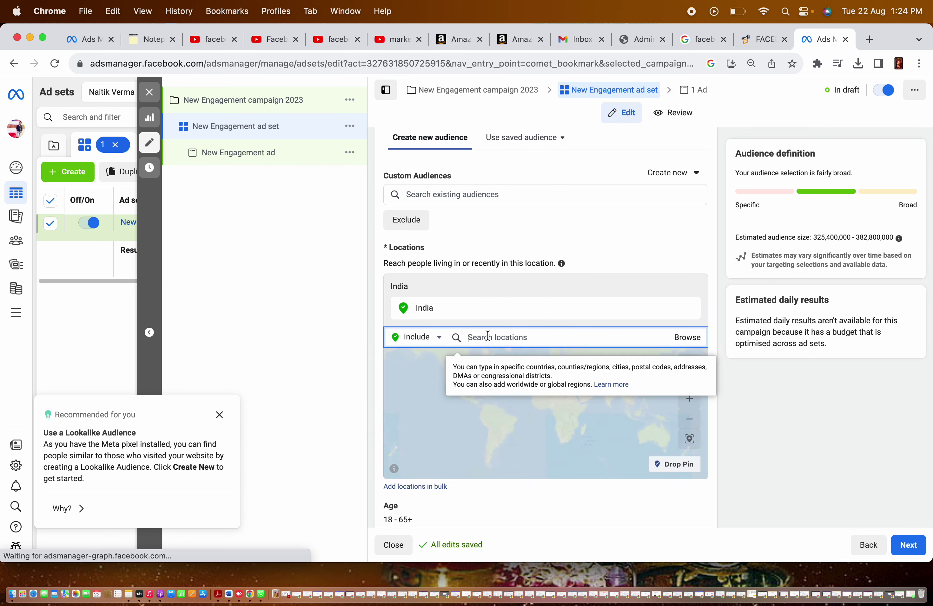
pyautogui.write('de')
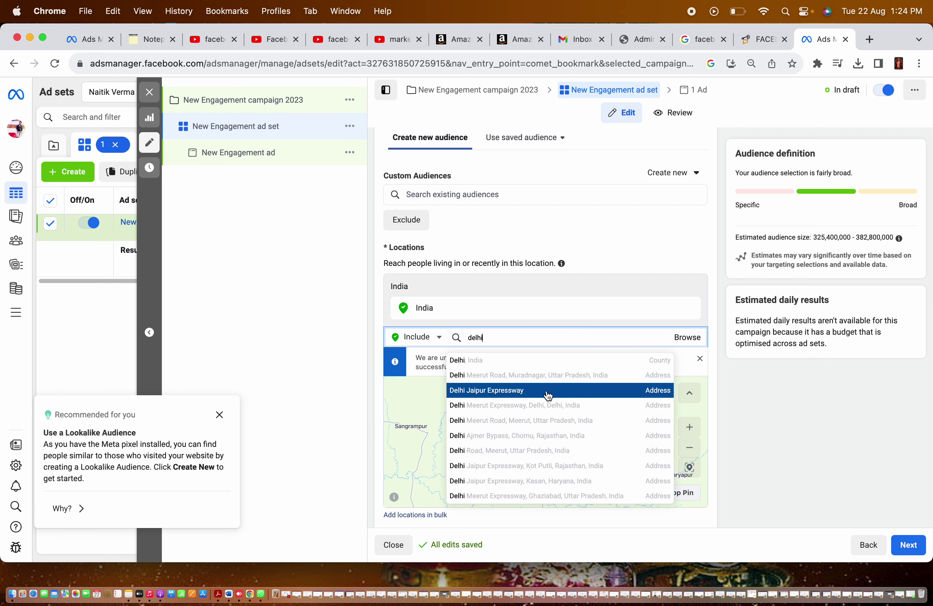
pyautogui.write('lhi')
pyautogui.click(526, 361)
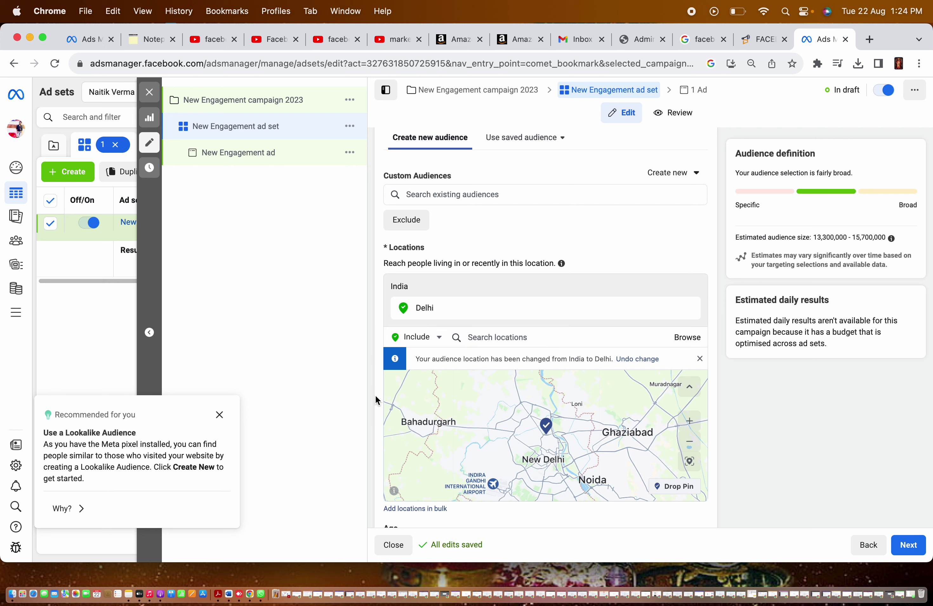
# Save the ad set's current audience definition as a saved audience.
pyautogui.moveTo(376, 395); pyautogui.dragTo(429, 485)
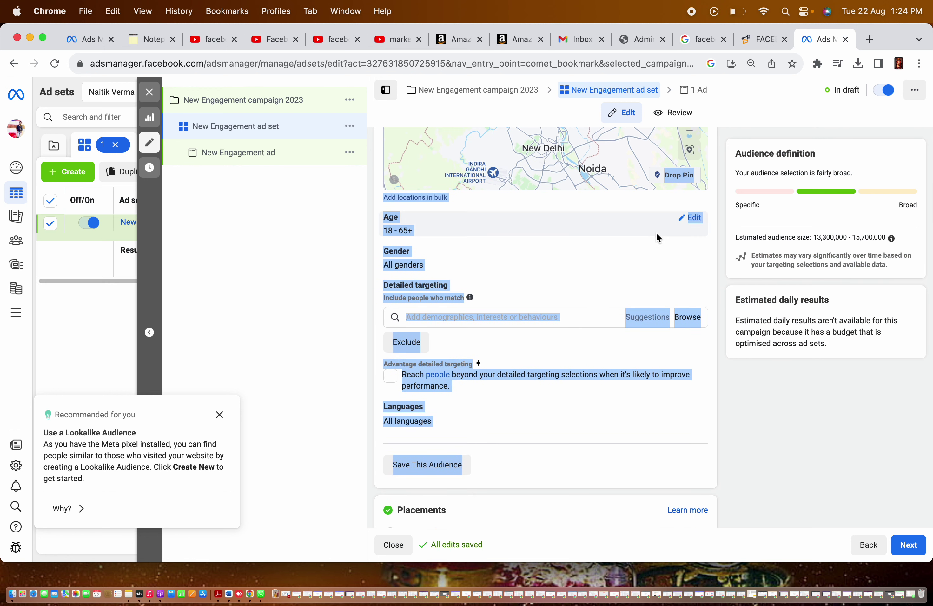
pyautogui.click(478, 384)
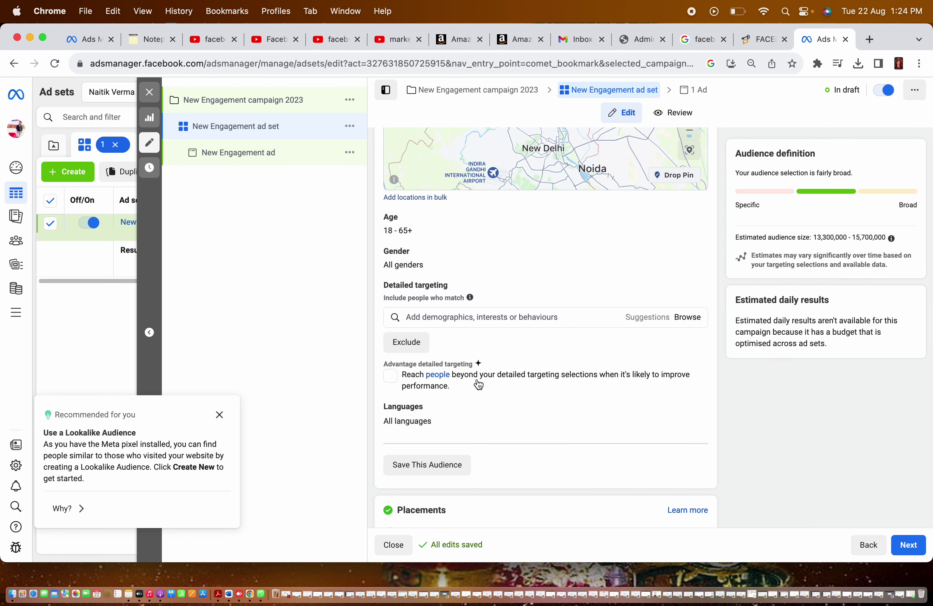
pyautogui.click(432, 465)
pyautogui.click(610, 324)
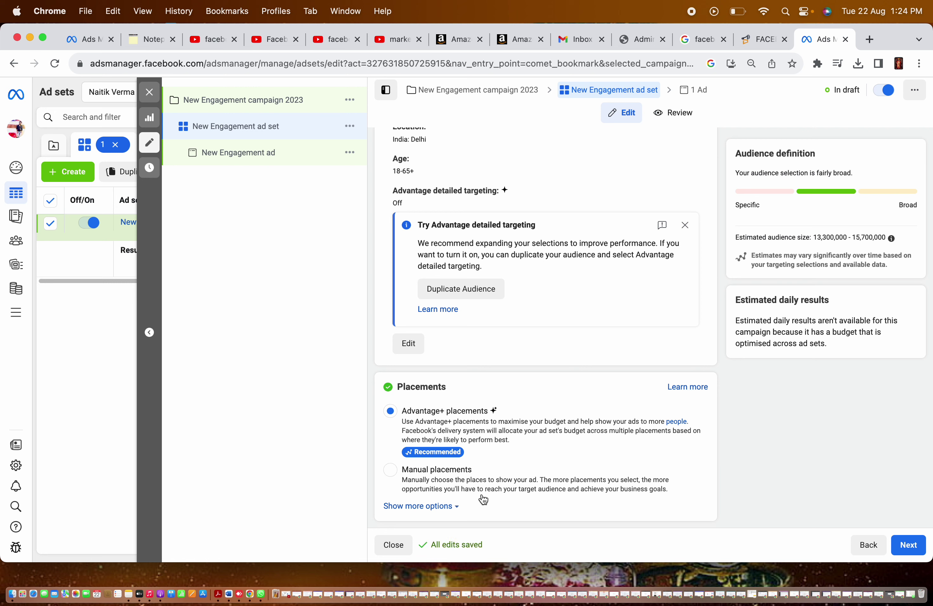
# Switch the ad set to manual placements, look through the placement list, and continue to the ad settings.
pyautogui.click(446, 479)
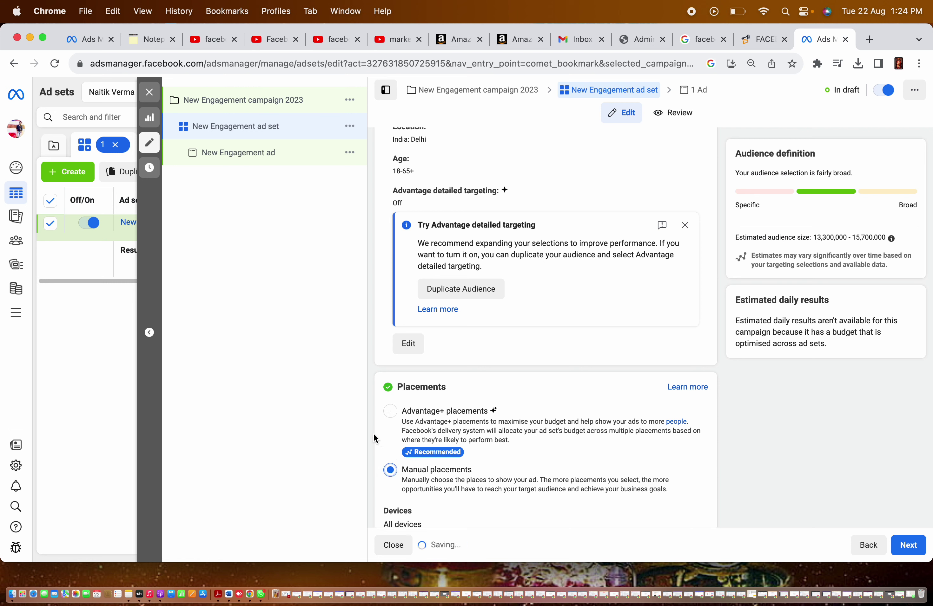
pyautogui.moveTo(374, 433); pyautogui.dragTo(610, 270)
pyautogui.click(566, 231)
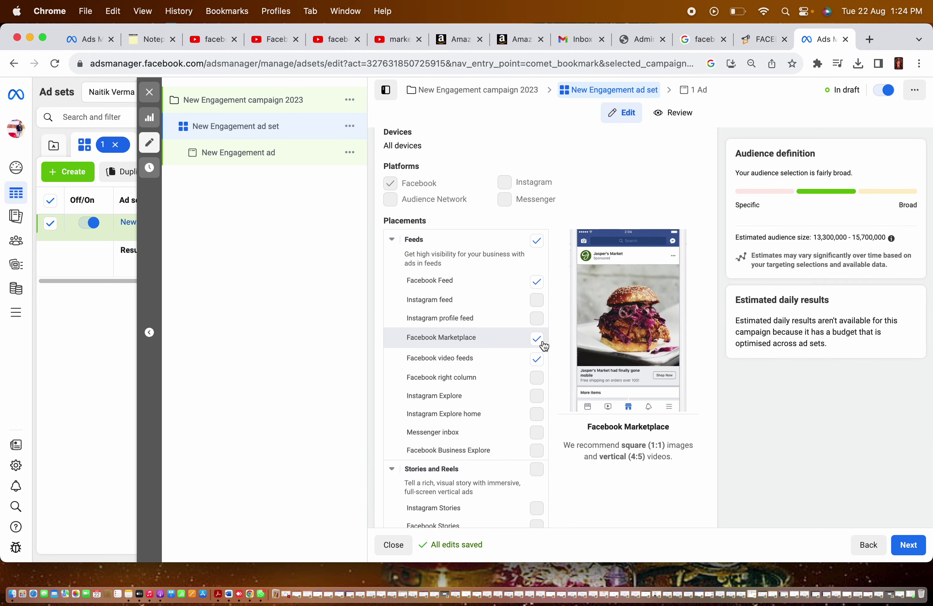
pyautogui.click(536, 363)
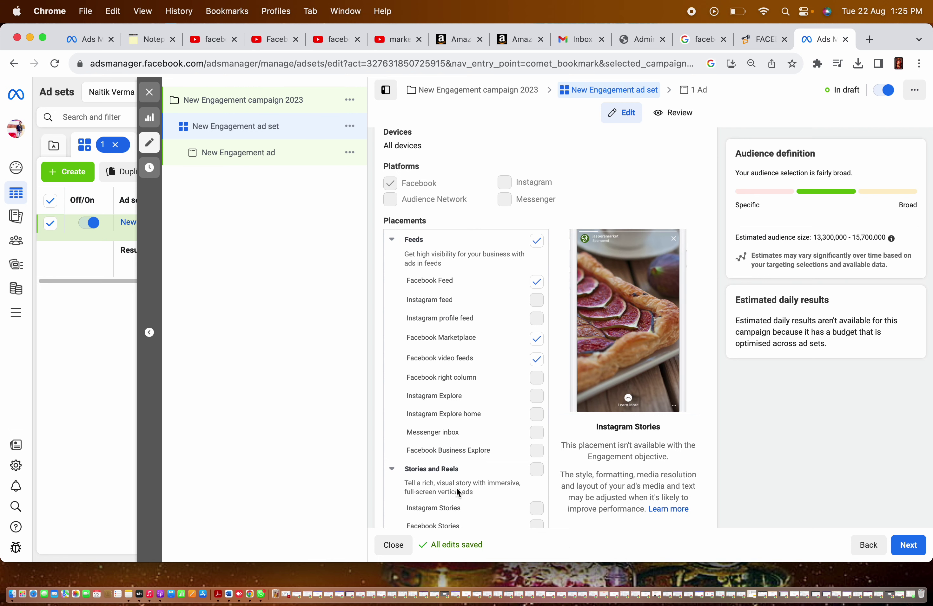
pyautogui.moveTo(379, 417); pyautogui.dragTo(443, 478)
pyautogui.click(621, 443)
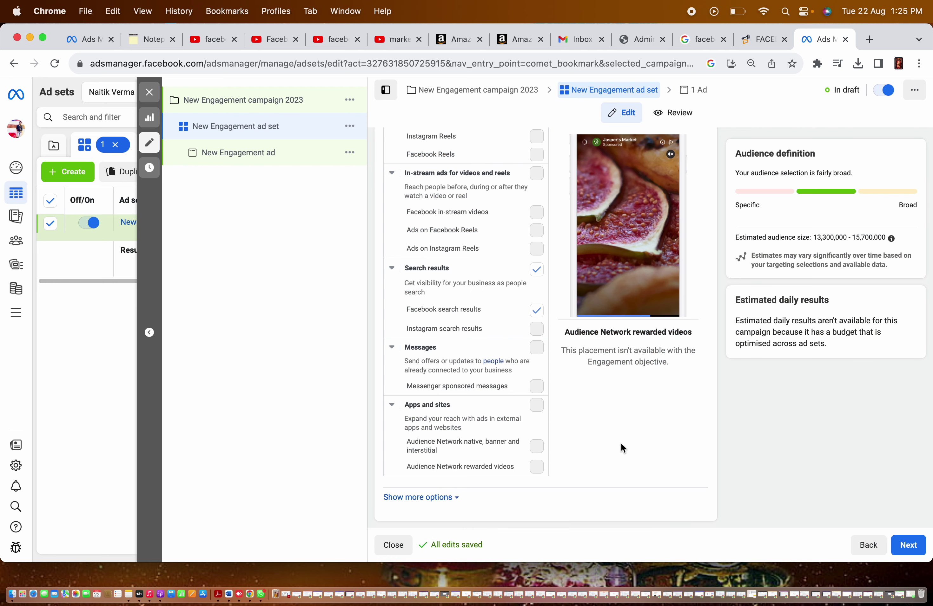
pyautogui.click(901, 546)
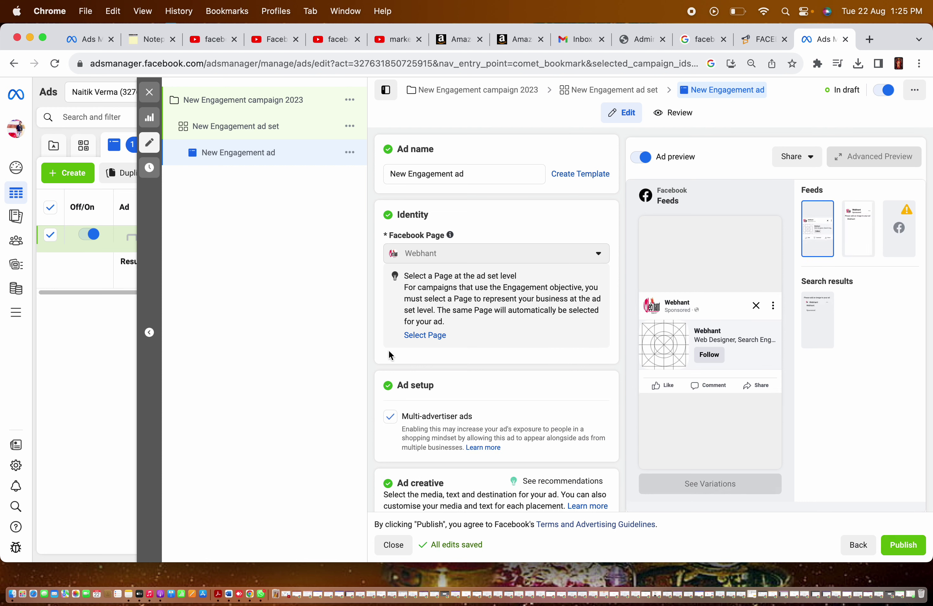
# Look over the ad's identity, setup, creative and tracking settings.
pyautogui.moveTo(371, 352); pyautogui.dragTo(397, 447)
pyautogui.moveTo(412, 487); pyautogui.dragTo(424, 437)
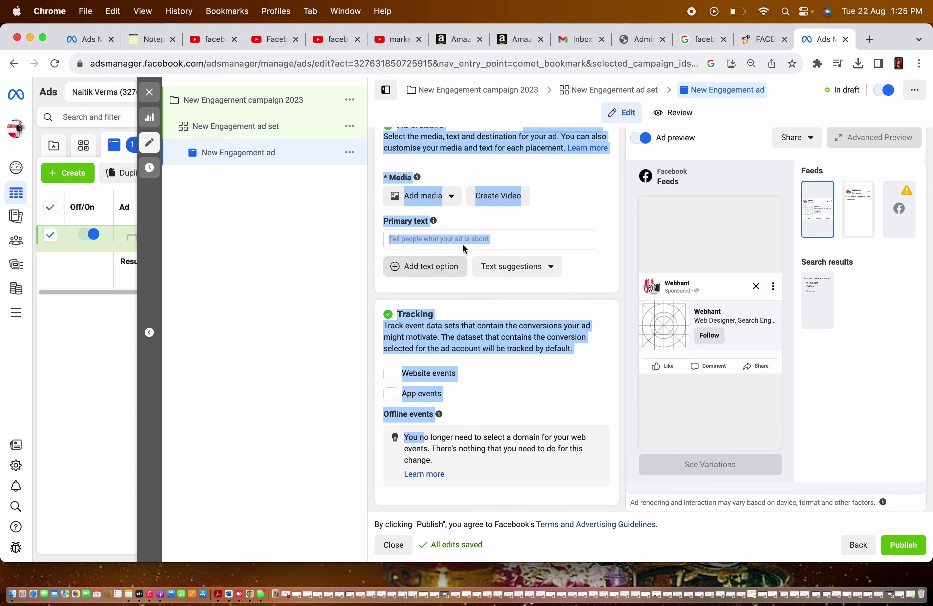
pyautogui.click(505, 218)
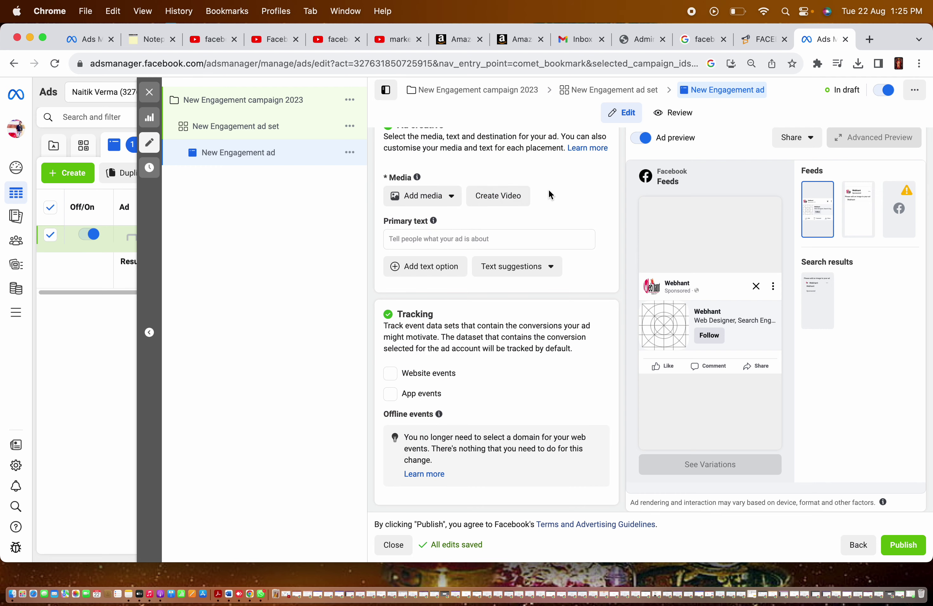
pyautogui.click(501, 196)
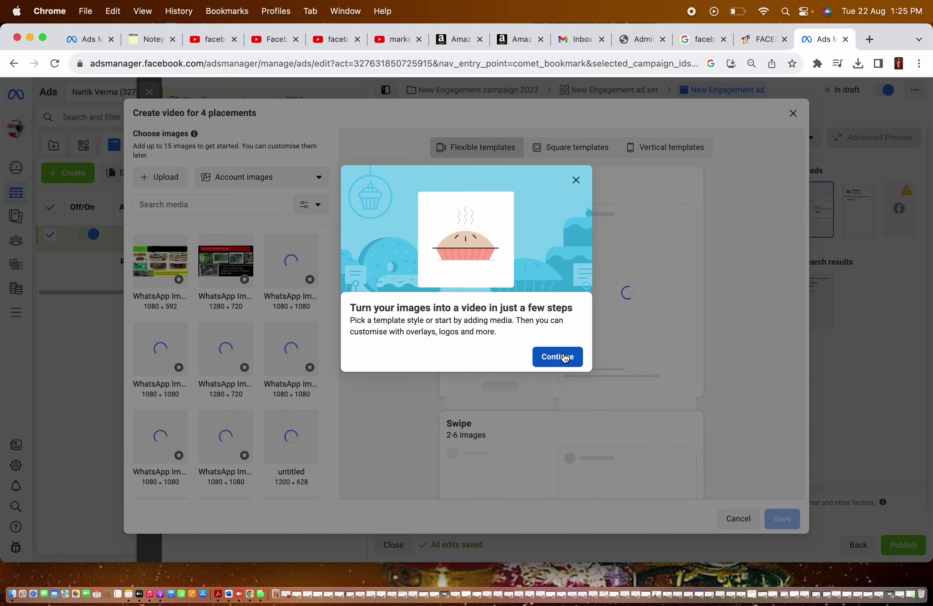
pyautogui.click(576, 181)
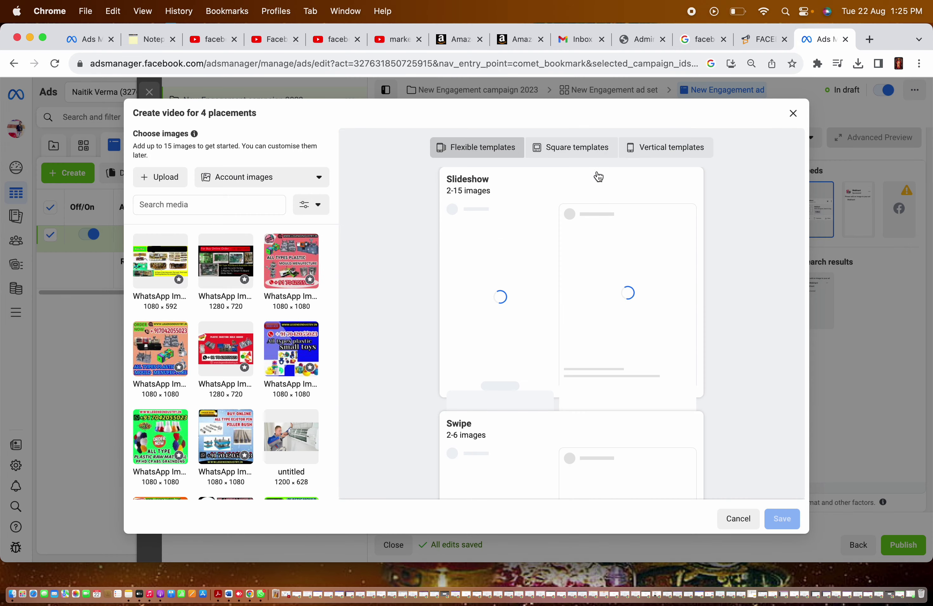
pyautogui.click(792, 114)
pyautogui.click(421, 269)
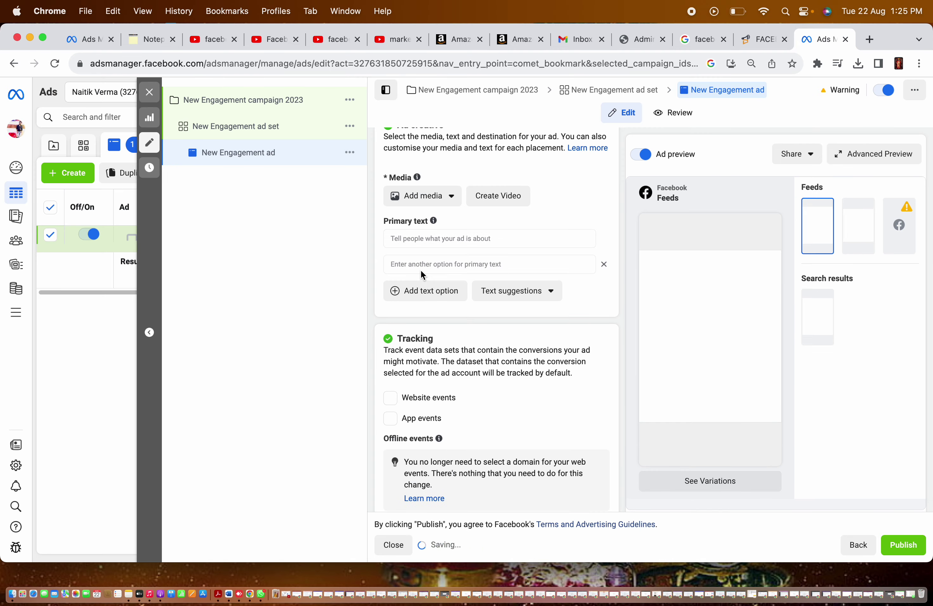
pyautogui.click(603, 265)
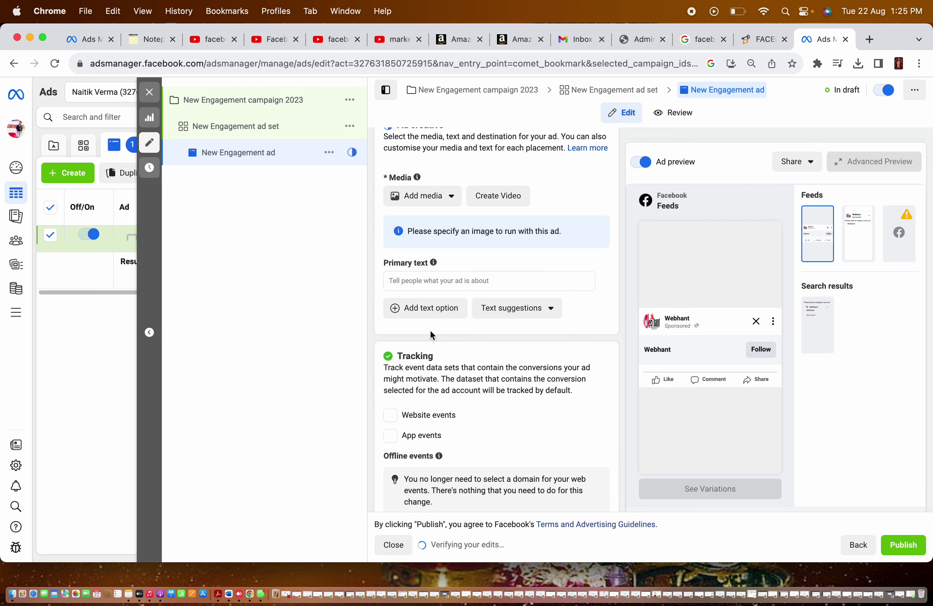
# Add the 1280 × 720 PCB board image from the recommended images as the ad's media.
pyautogui.click(427, 201)
pyautogui.click(424, 221)
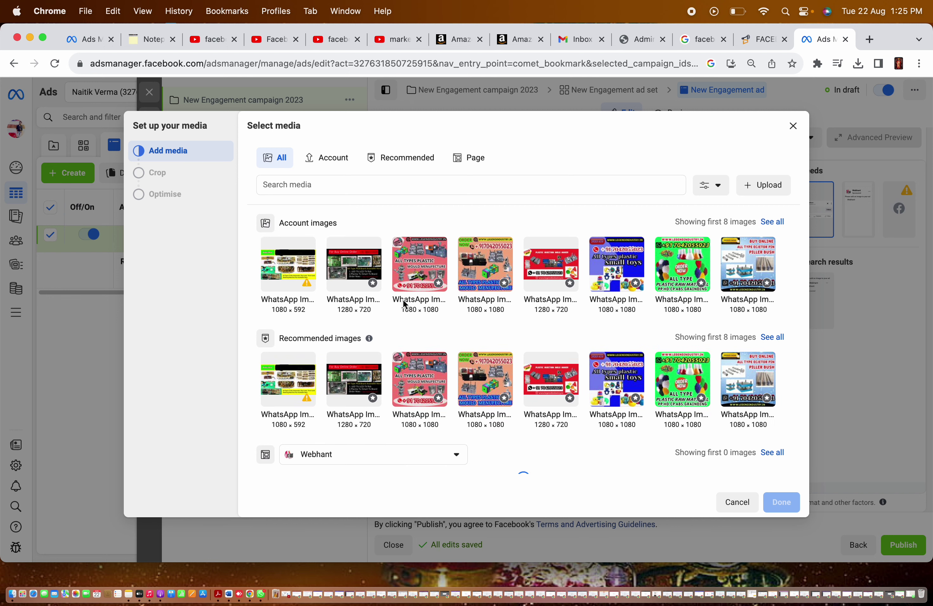
pyautogui.click(554, 284)
pyautogui.click(486, 272)
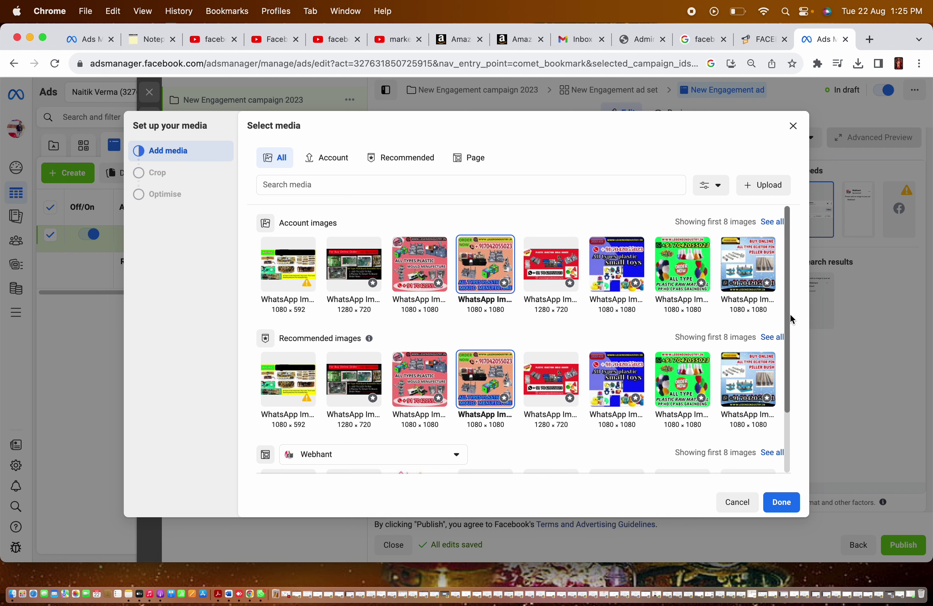
pyautogui.moveTo(789, 319); pyautogui.dragTo(791, 406)
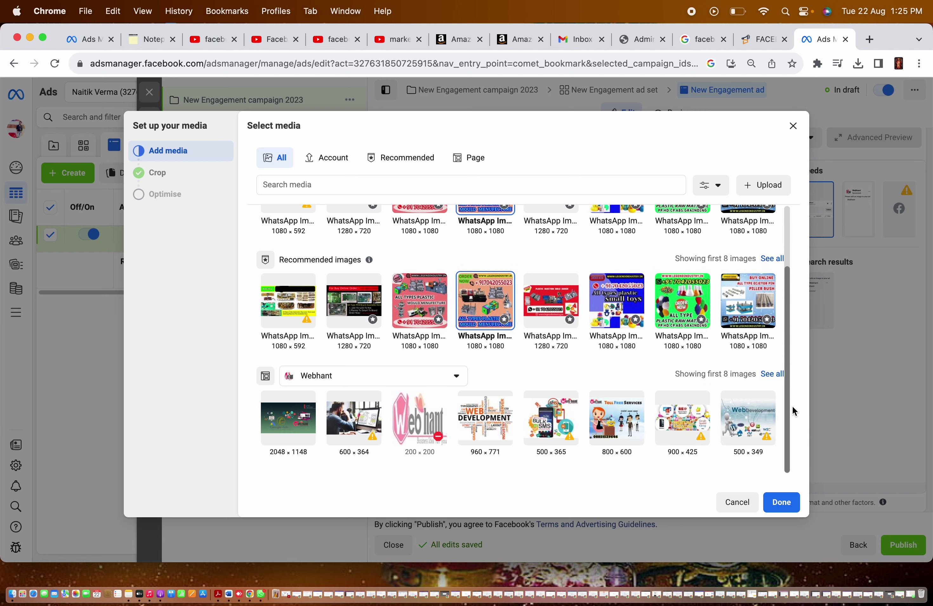
pyautogui.moveTo(272, 319)
pyautogui.mouseDown()
pyautogui.moveTo(343, 417)
pyautogui.moveTo(276, 319)
pyautogui.mouseUp()
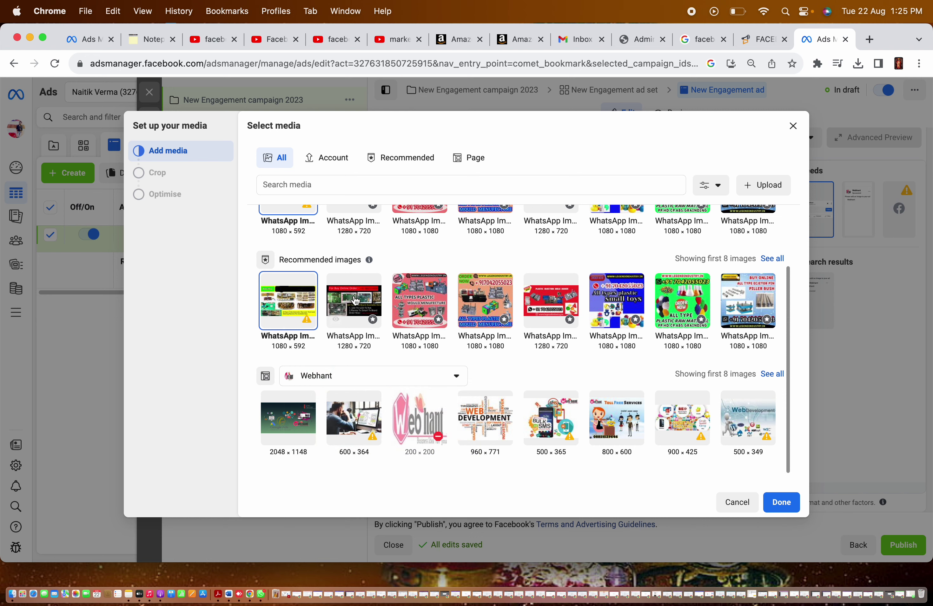
pyautogui.click(336, 318)
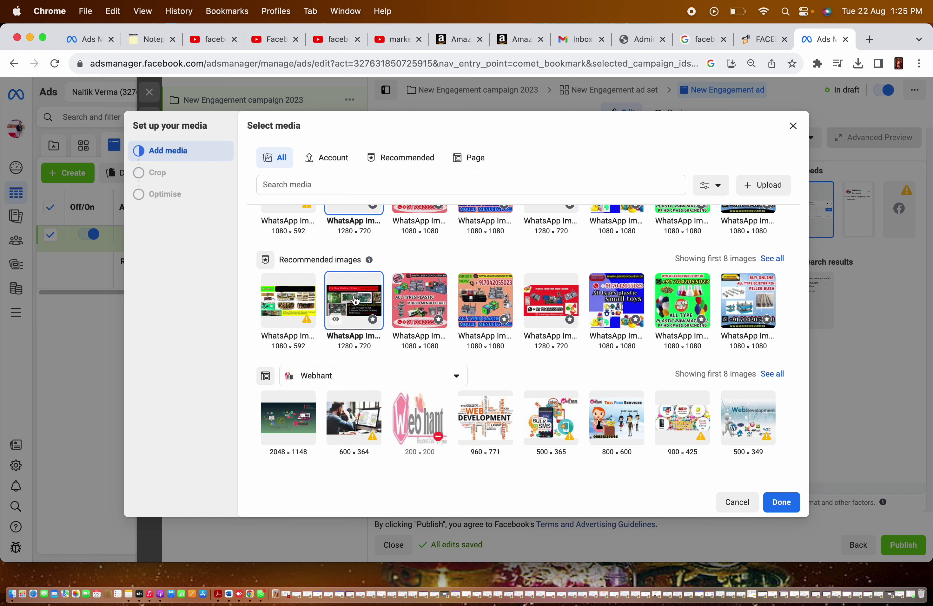
pyautogui.click(781, 502)
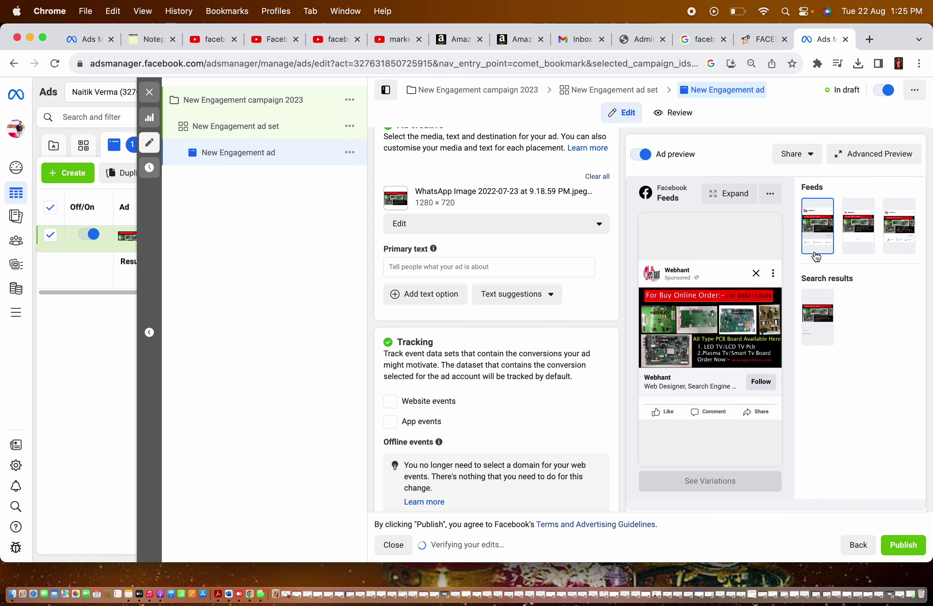
# Preview the ad in the Facebook Marketplace, search results and feed placements, ending on Facebook Feed.
pyautogui.click(858, 227)
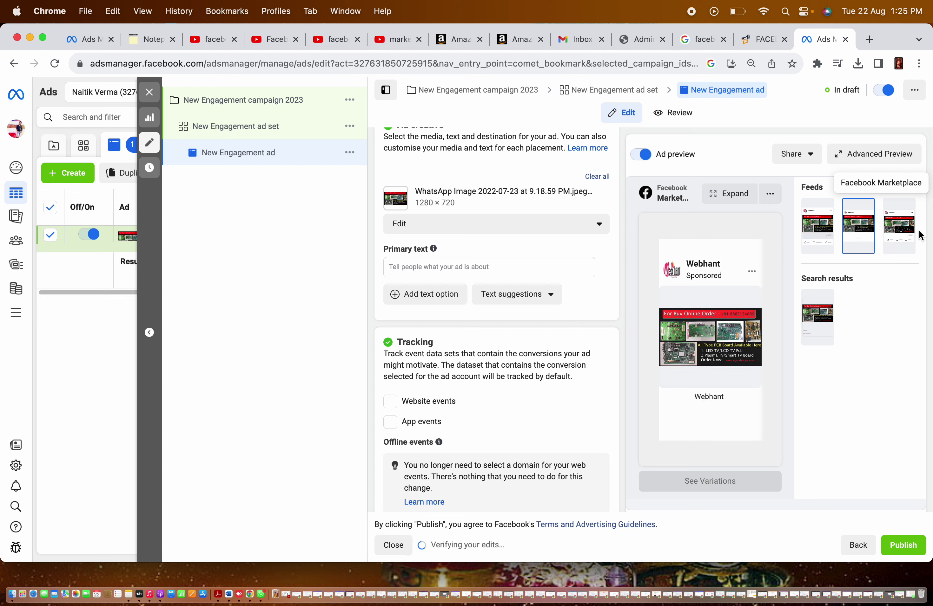
pyautogui.click(812, 239)
pyautogui.click(817, 313)
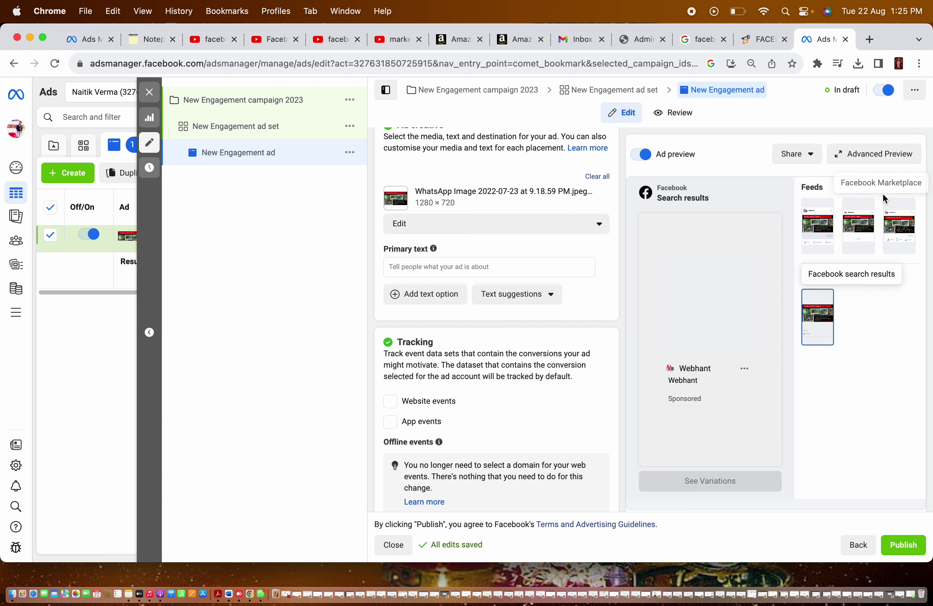
pyautogui.click(899, 224)
pyautogui.click(817, 226)
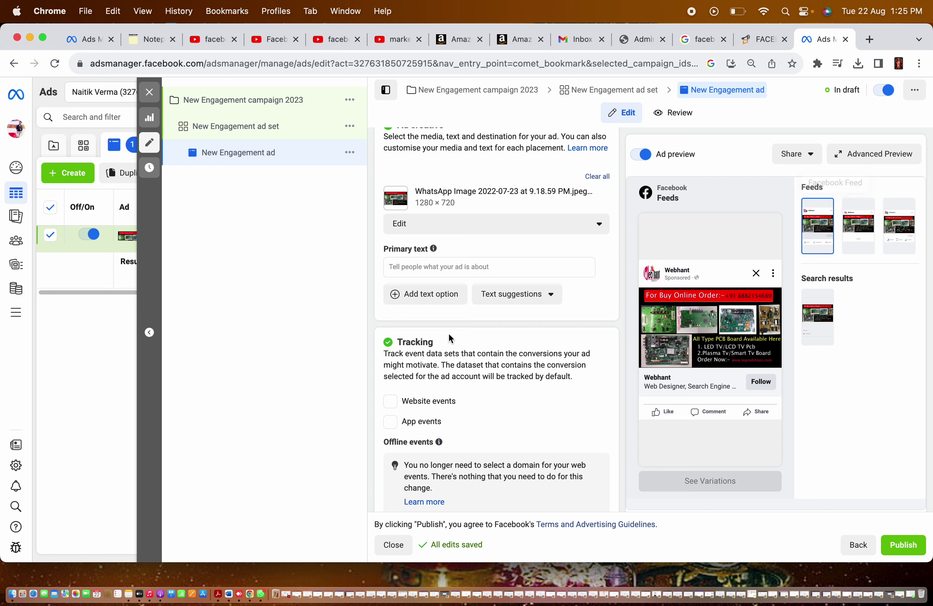
# Change the ad's media to the 1280 × 720 Plastic Mould Manufacturer image from the account images.
pyautogui.click(598, 227)
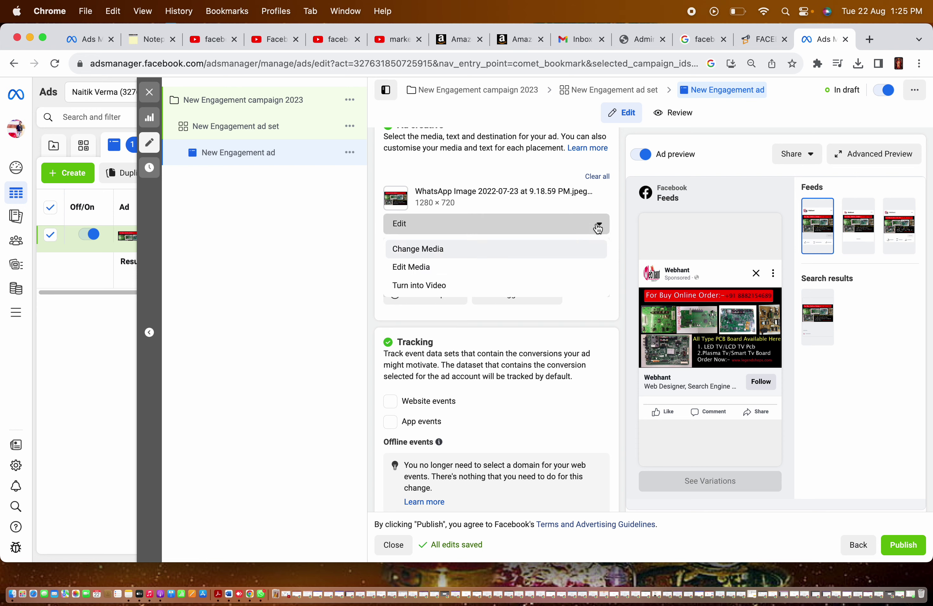
pyautogui.click(432, 251)
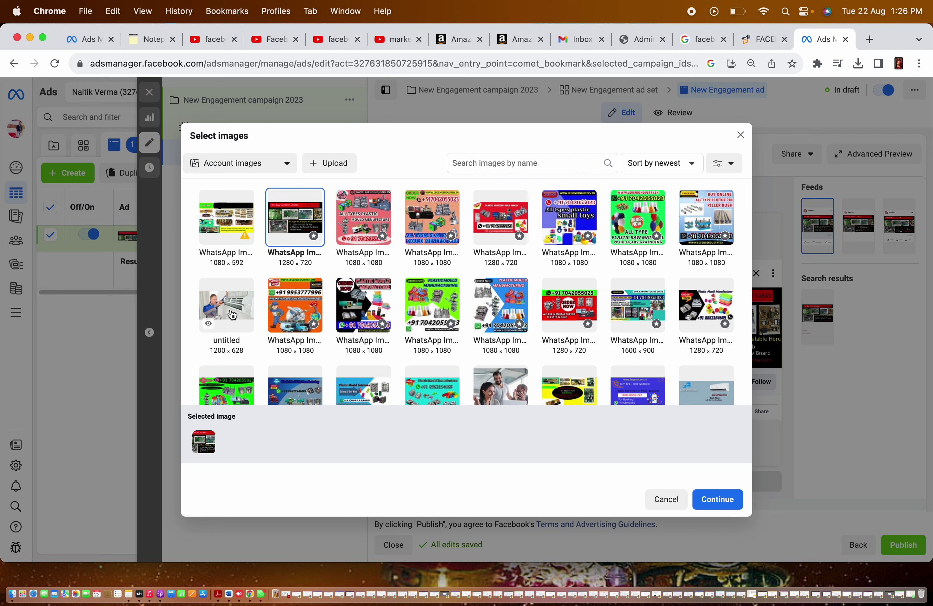
pyautogui.click(277, 322)
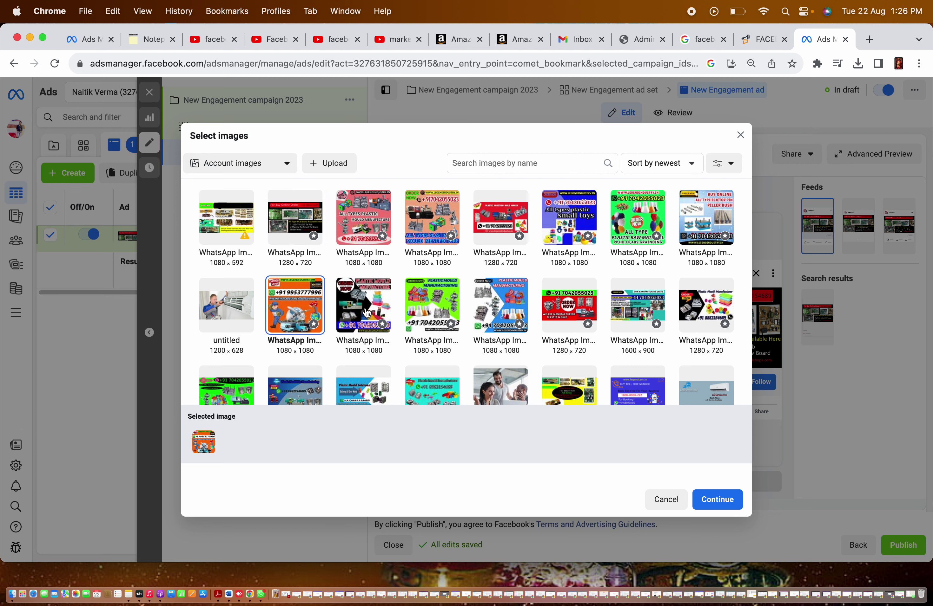
pyautogui.click(410, 321)
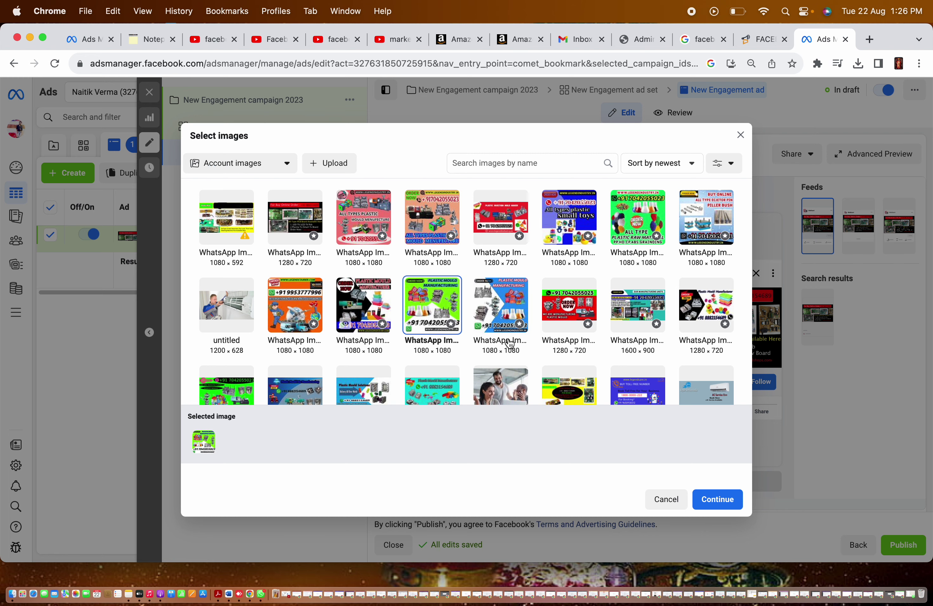
pyautogui.click(703, 305)
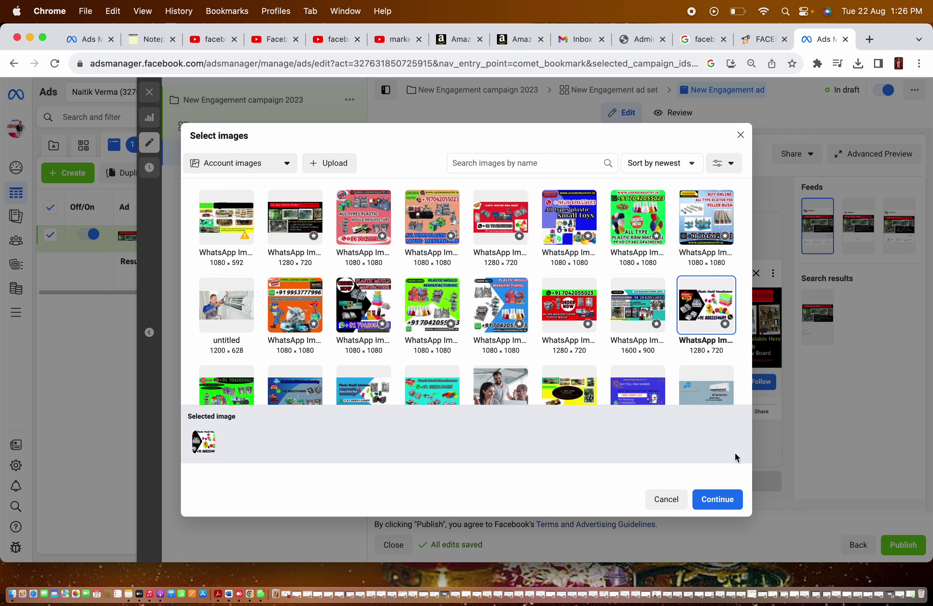
pyautogui.click(717, 499)
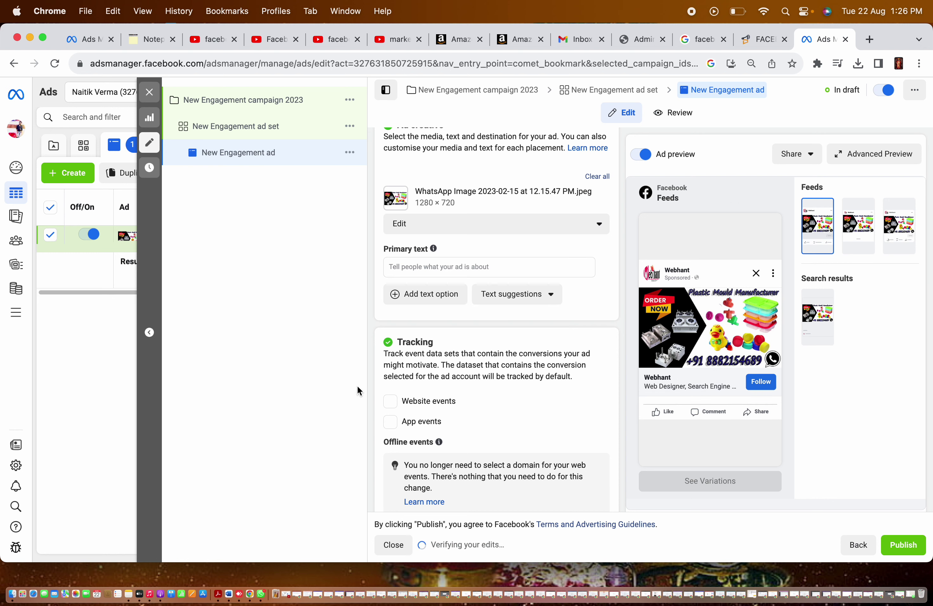
# Enter "Best Plastic Toys Creator" as the ad's primary text.
pyautogui.click(452, 267)
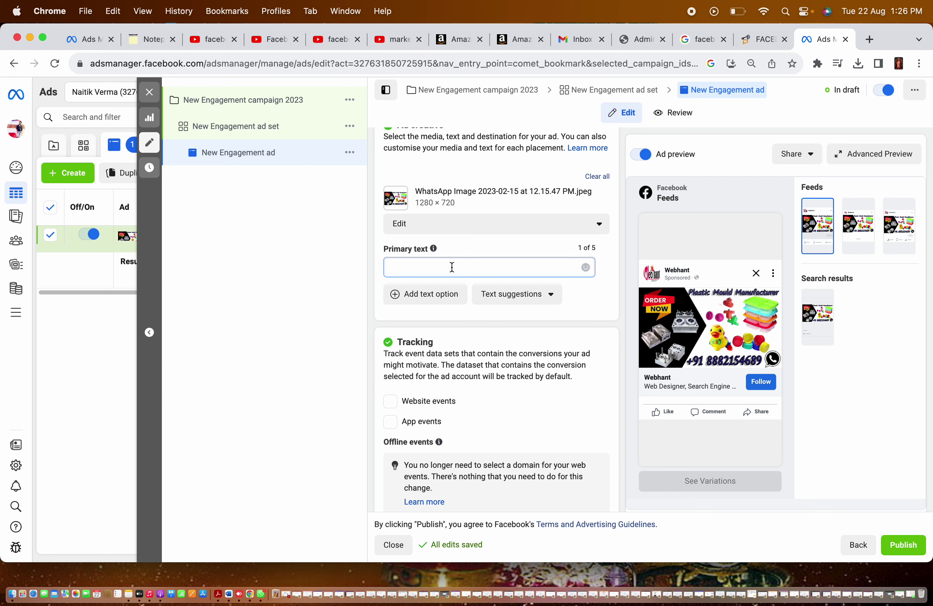
pyautogui.moveTo(680, 267)
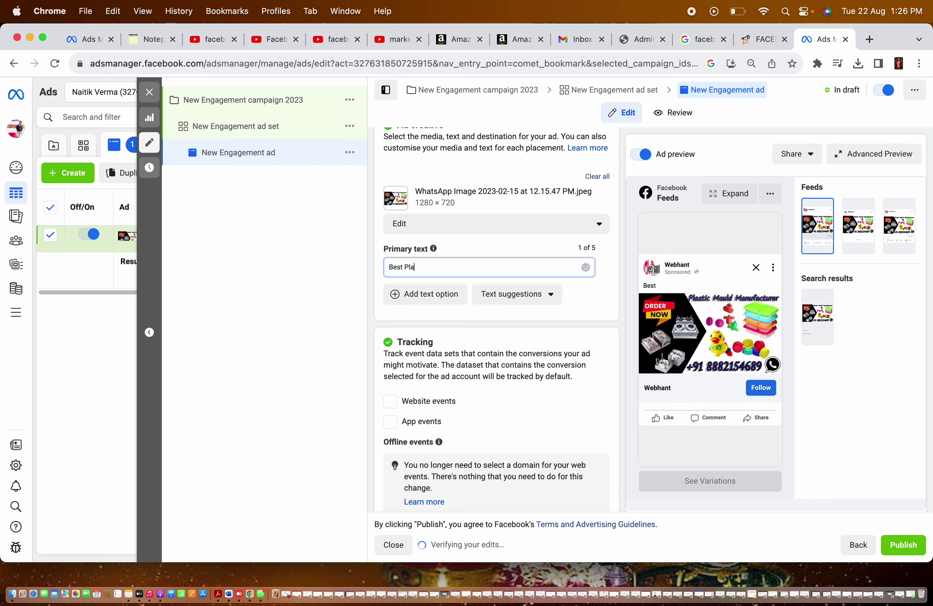
pyautogui.write('t')
pyautogui.write('ic Toy')
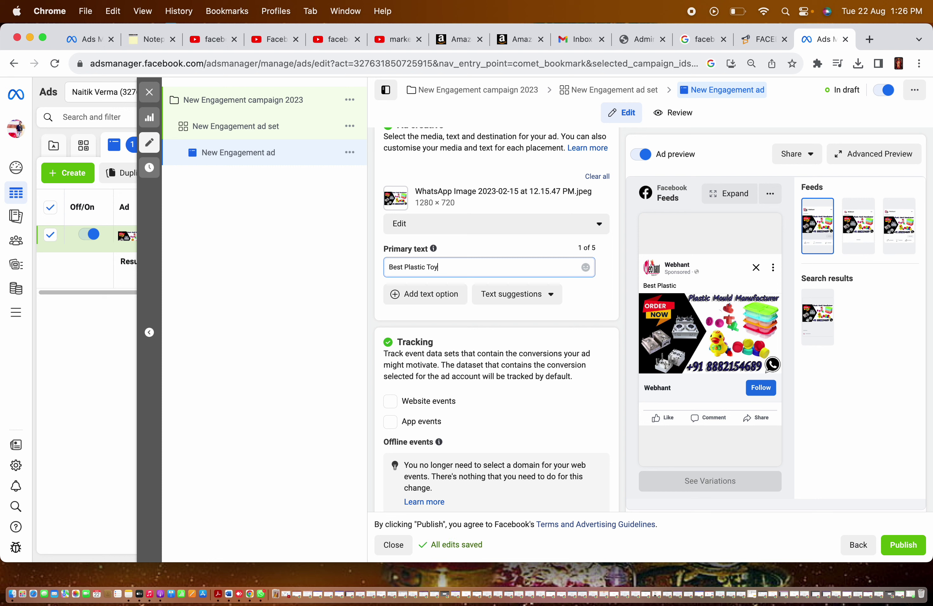
pyautogui.write('s C')
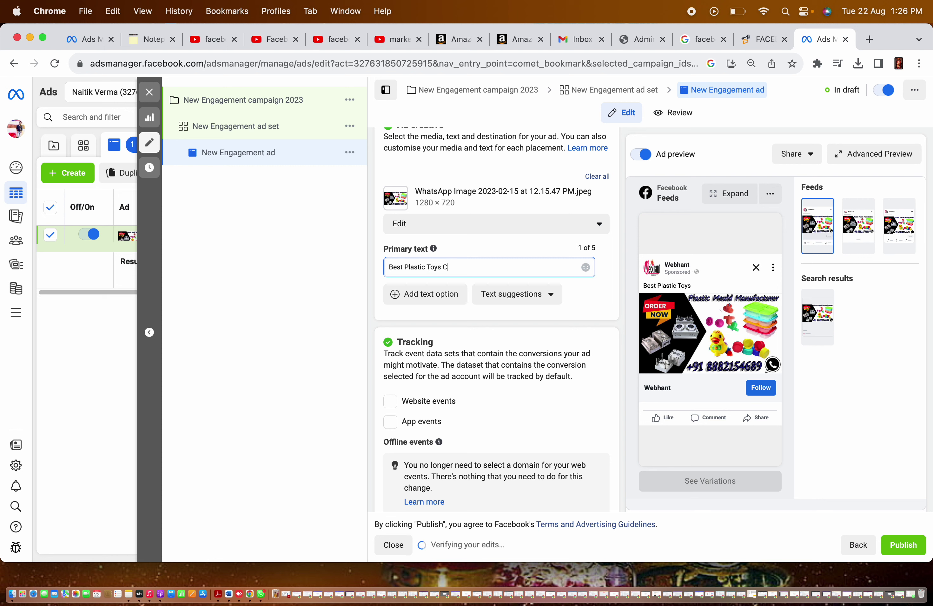
pyautogui.write('reat')
pyautogui.press('BackSpace')
pyautogui.press('BackSpace')
pyautogui.write('eator')
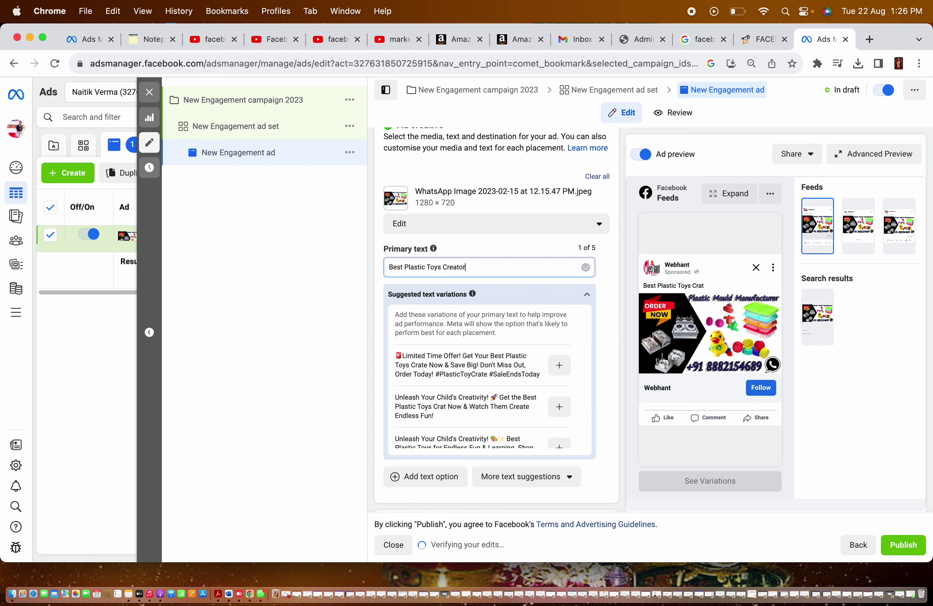
pyautogui.click(498, 361)
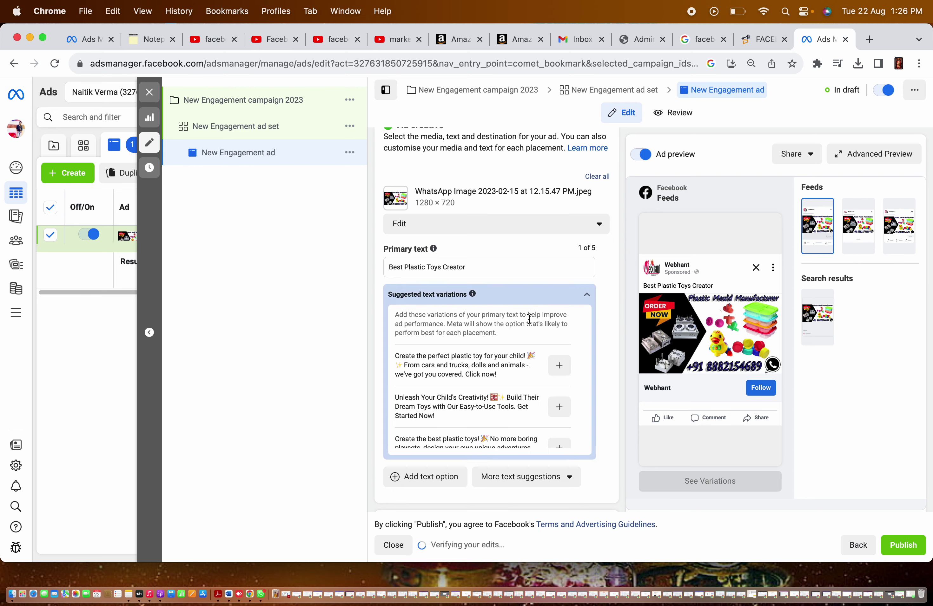
# Look over the suggested text variations and add one extra primary text option, removing any surplus blank one.
pyautogui.moveTo(375, 351); pyautogui.dragTo(507, 397)
pyautogui.click(590, 377)
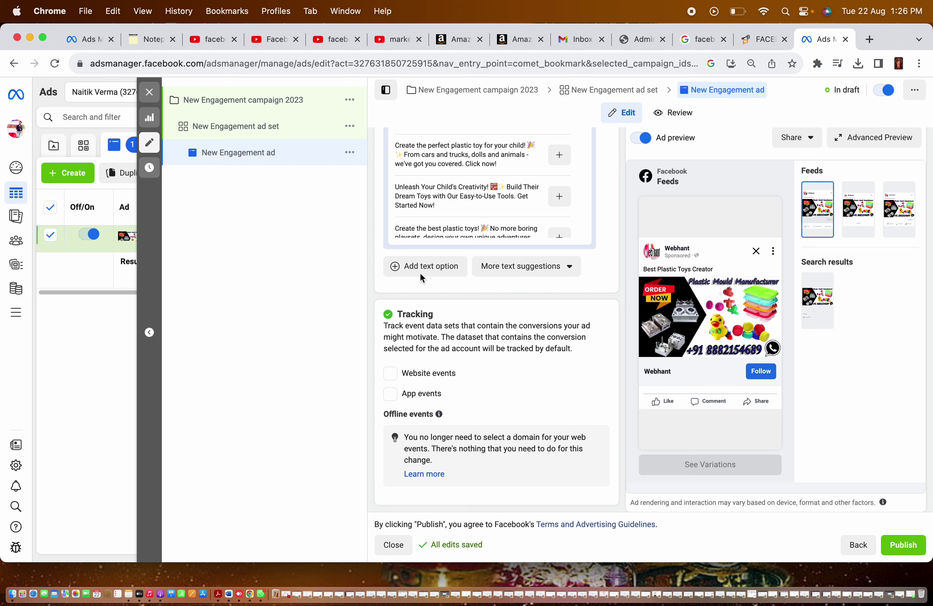
pyautogui.moveTo(379, 417); pyautogui.dragTo(618, 290)
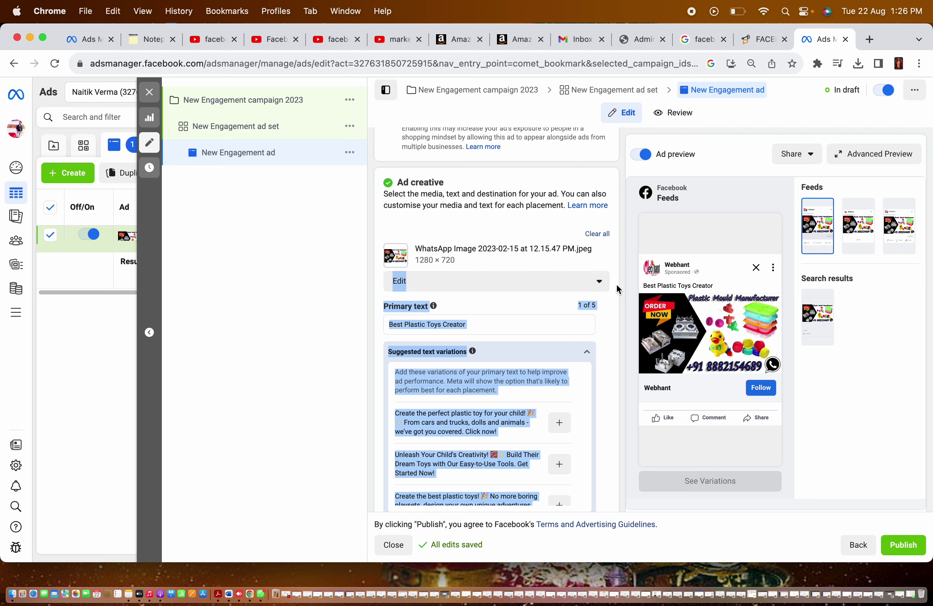
pyautogui.click(618, 290)
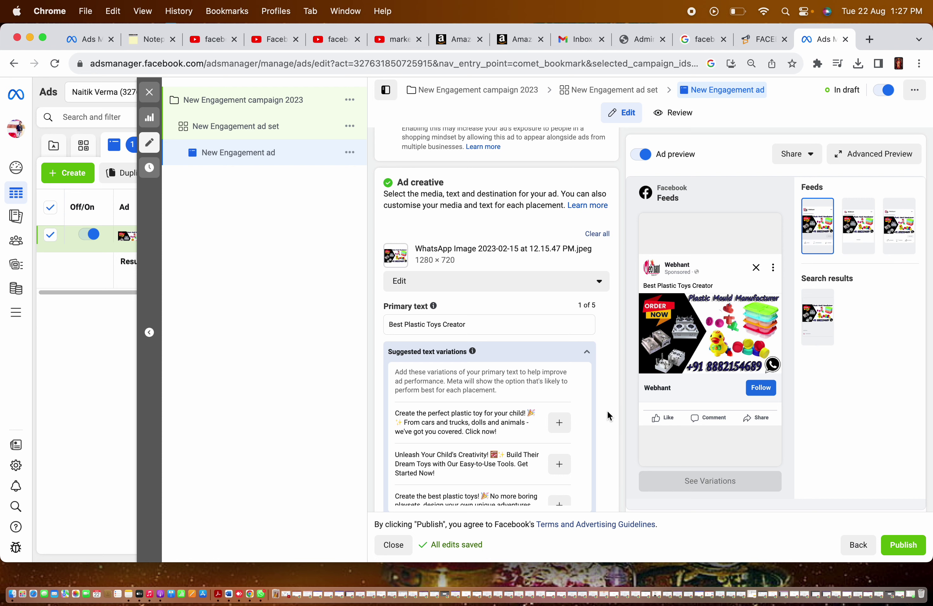
pyautogui.moveTo(607, 413); pyautogui.dragTo(588, 395)
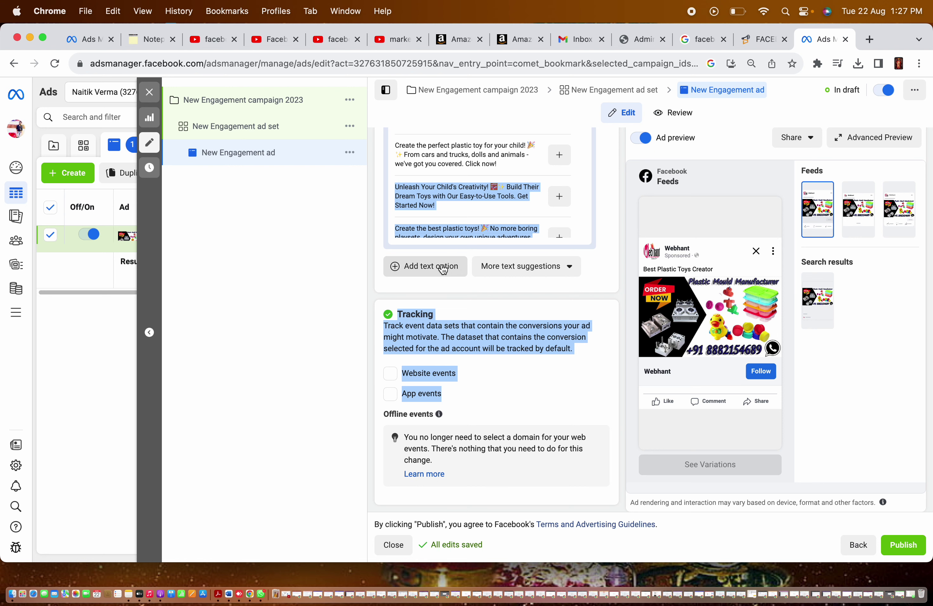
pyautogui.click(424, 268)
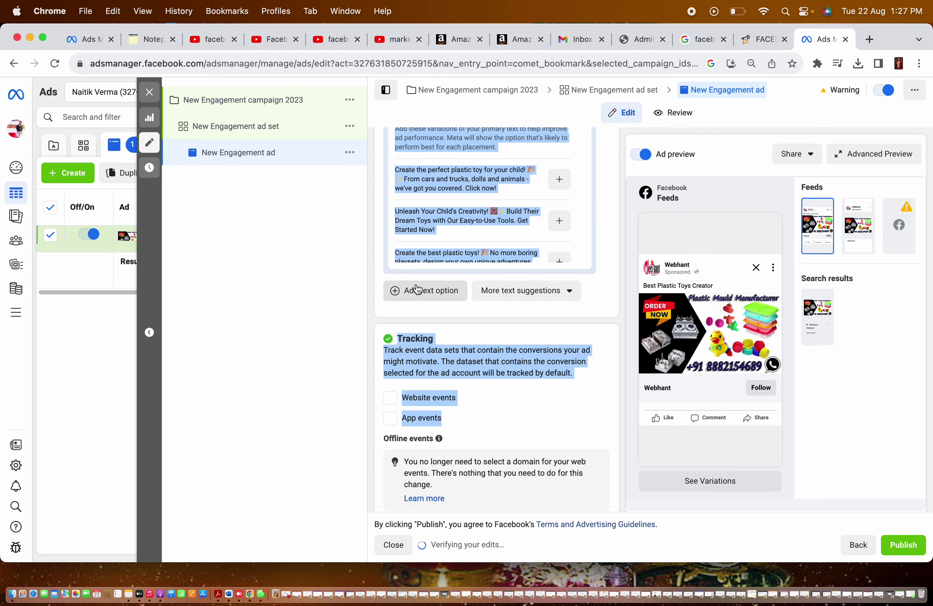
pyautogui.click(609, 215)
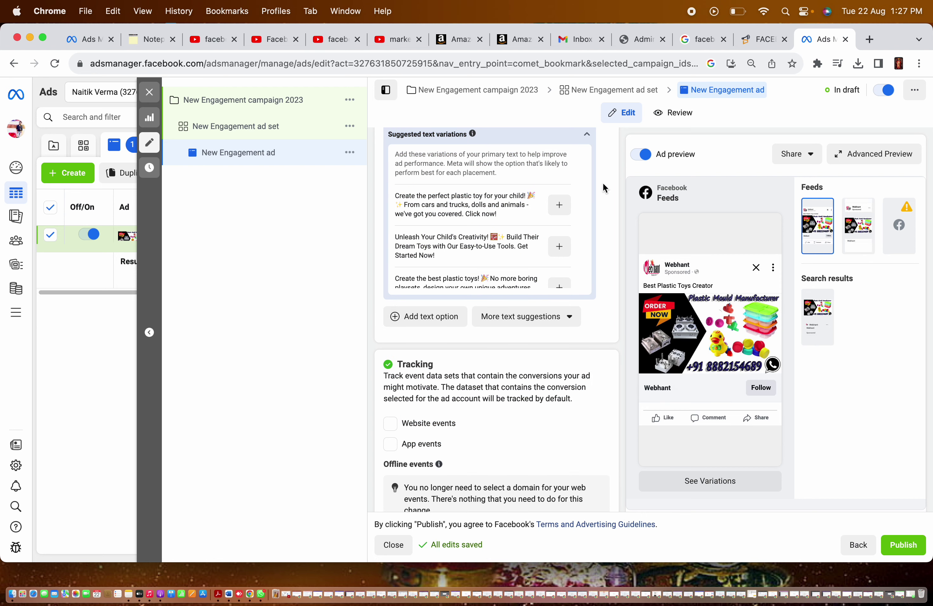
pyautogui.moveTo(602, 184); pyautogui.dragTo(577, 228)
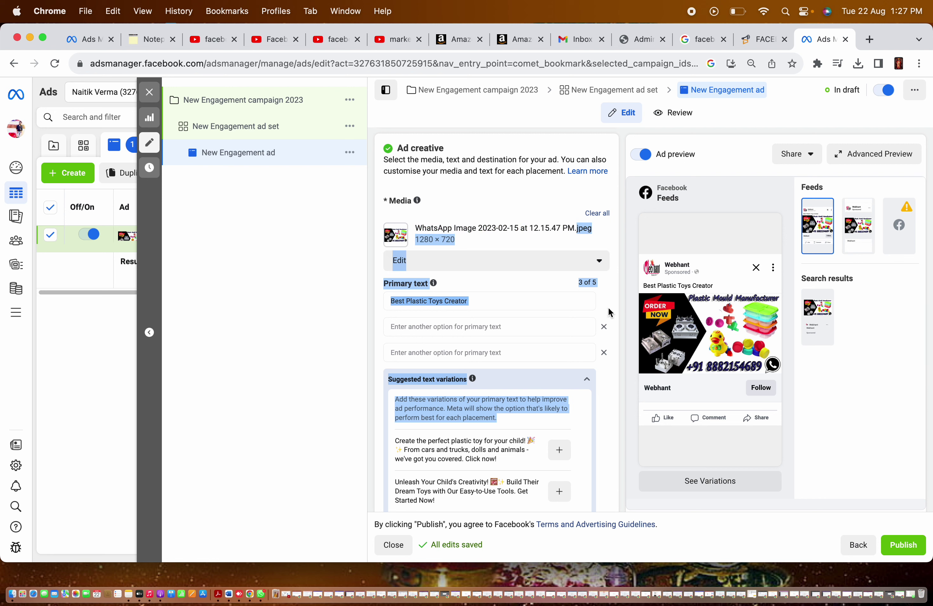
pyautogui.click(602, 329)
# Enter "Best Toys Here" as the second primary text option.
pyautogui.click(455, 328)
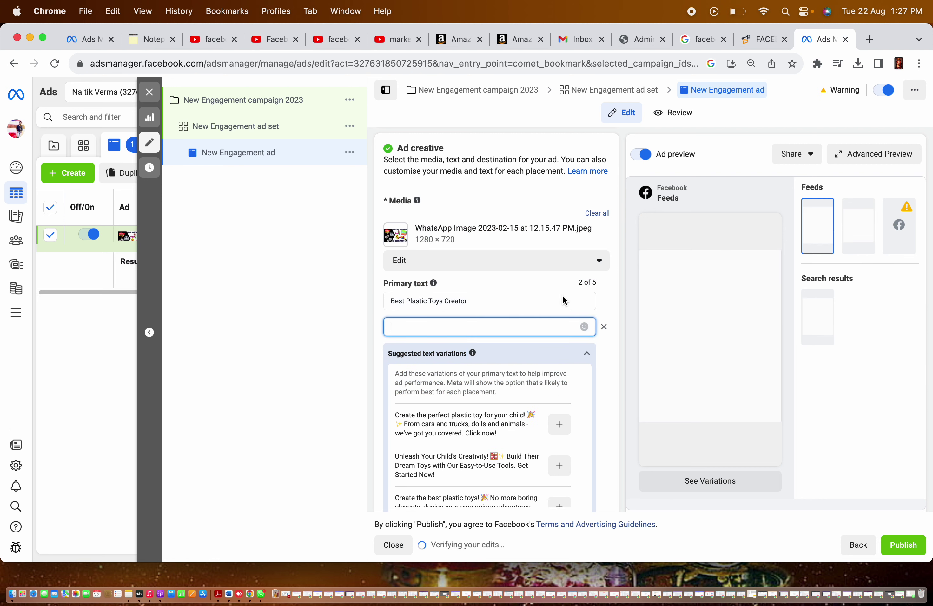
pyautogui.write('Best')
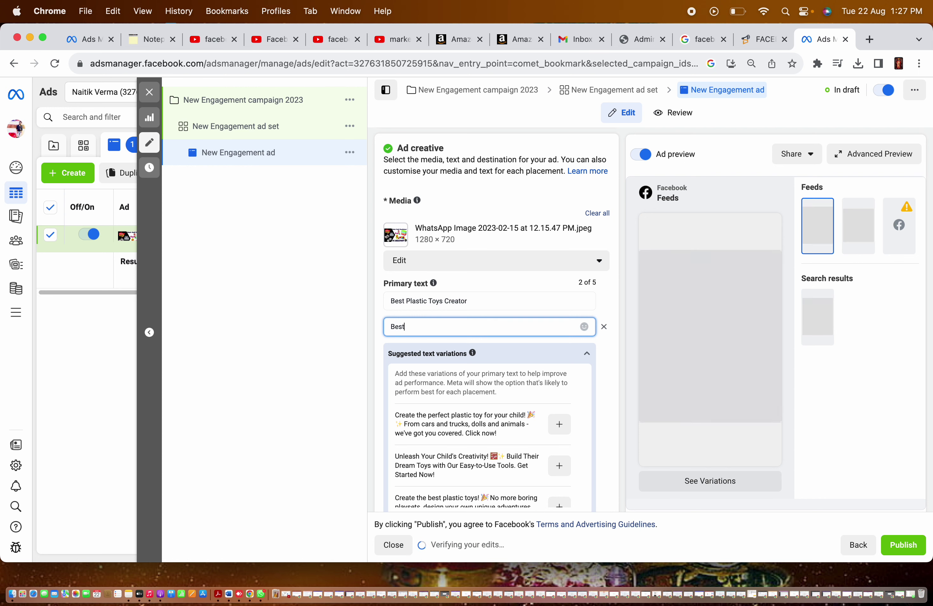
pyautogui.write(' Toy')
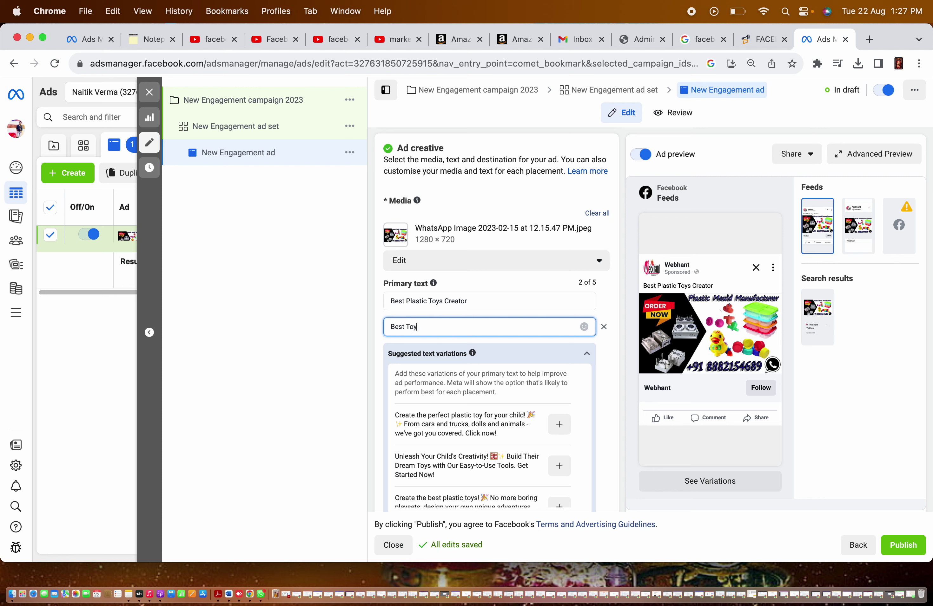
pyautogui.write('s')
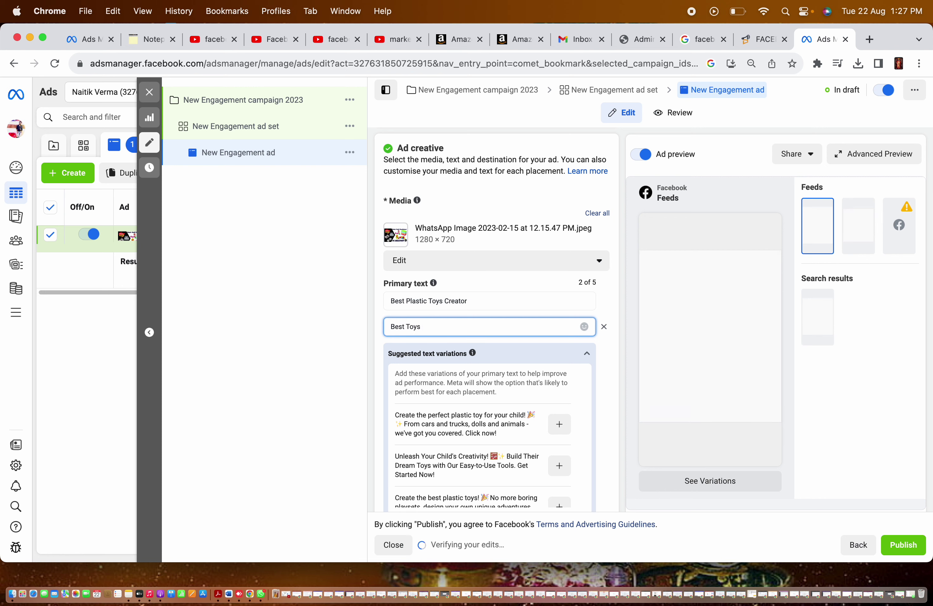
pyautogui.write(' At')
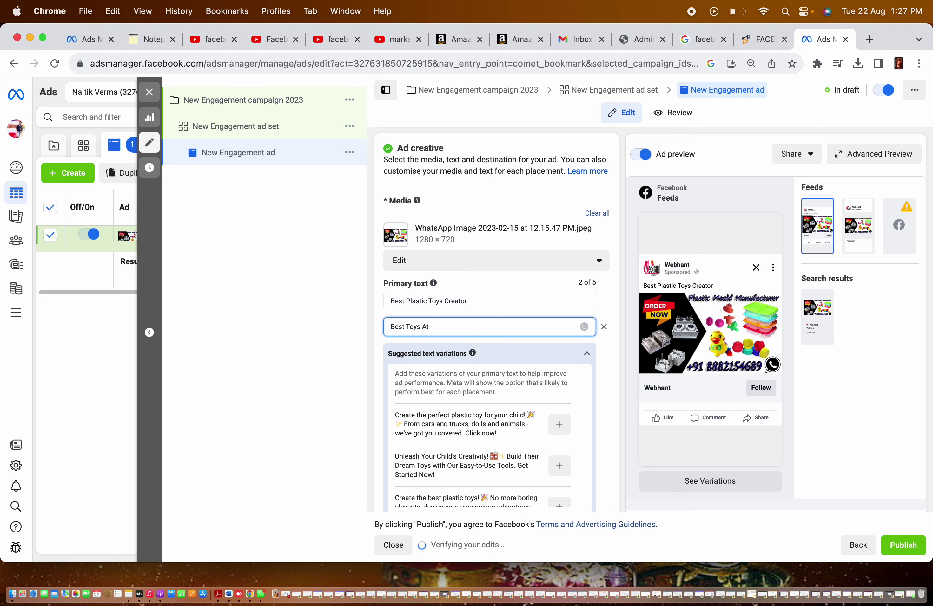
pyautogui.press('BackSpace')
pyautogui.press('BackSpace')
pyautogui.press('BackSpace')
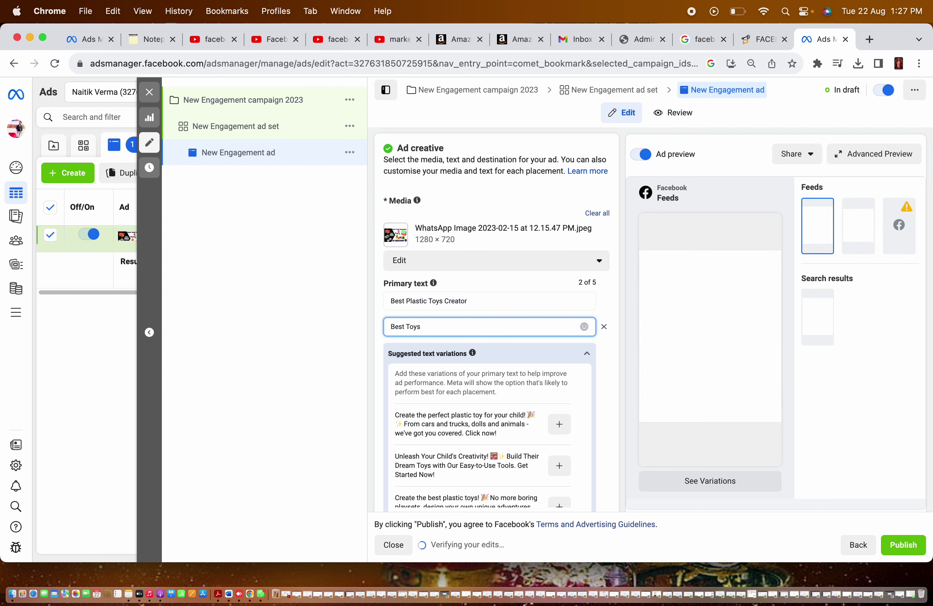
pyautogui.write('H')
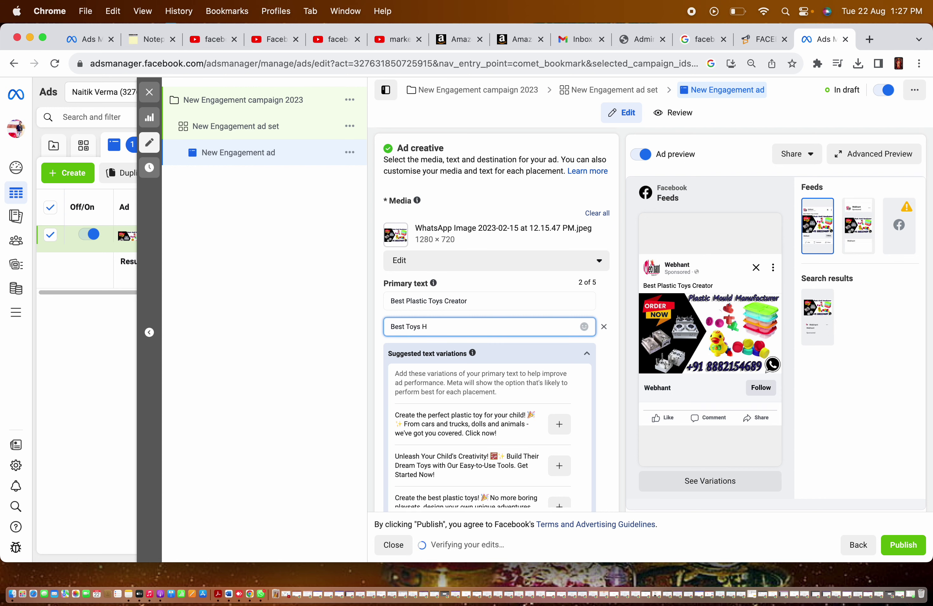
pyautogui.write('ere')
pyautogui.click(615, 298)
# Publish the engagement campaign, dismiss the A/B test setup and close the campaign editor.
pyautogui.moveTo(377, 341); pyautogui.dragTo(458, 405)
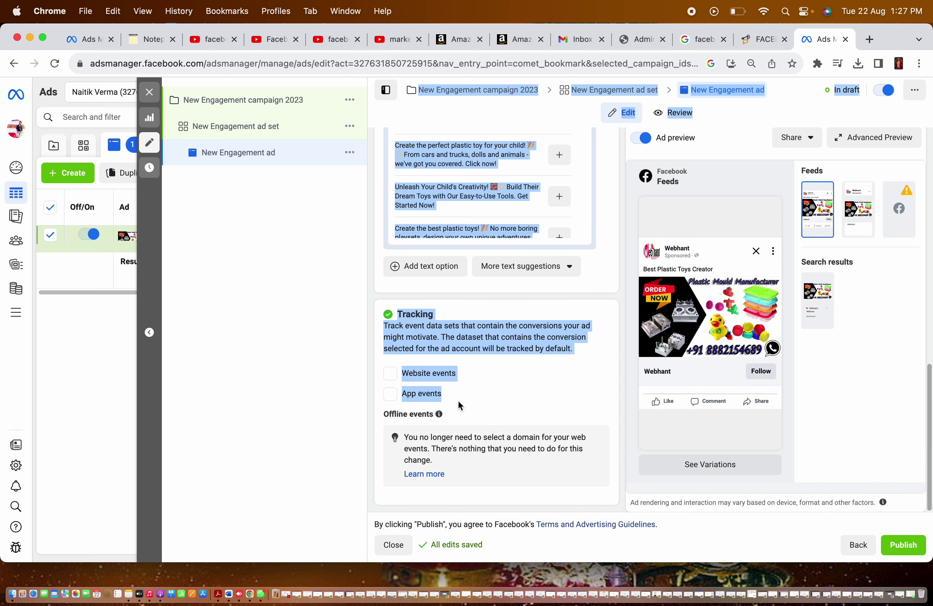
pyautogui.click(612, 407)
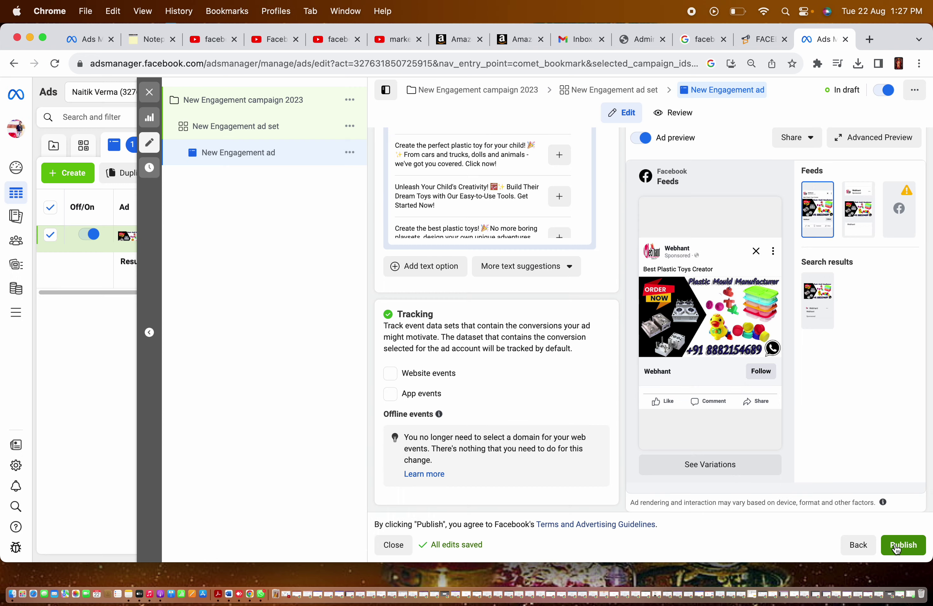
pyautogui.click(896, 547)
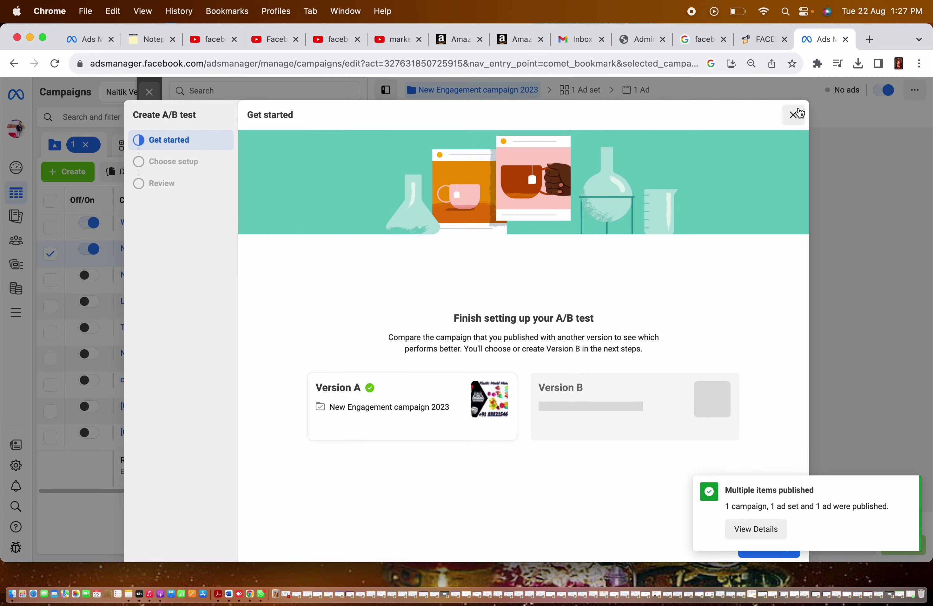
pyautogui.click(794, 114)
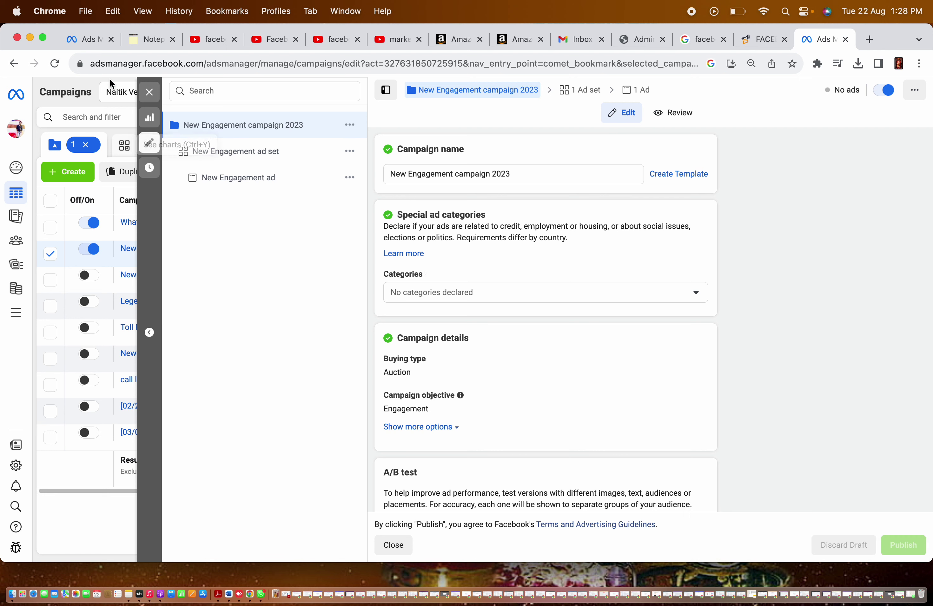
pyautogui.click(147, 98)
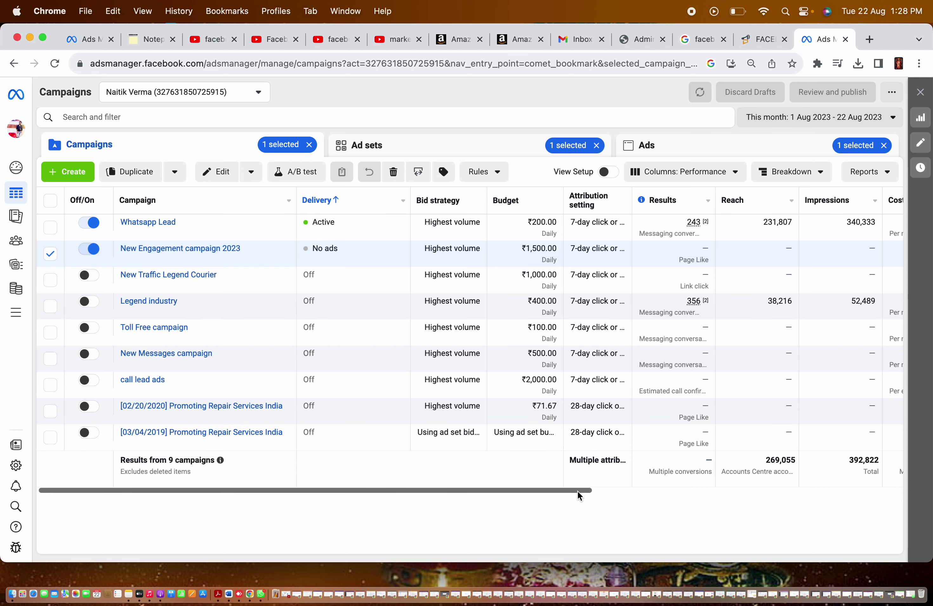
# Review the result and spend columns of the campaign list, and open the Whatsapp Lead campaign down to its ads.
pyautogui.moveTo(572, 491); pyautogui.dragTo(827, 471)
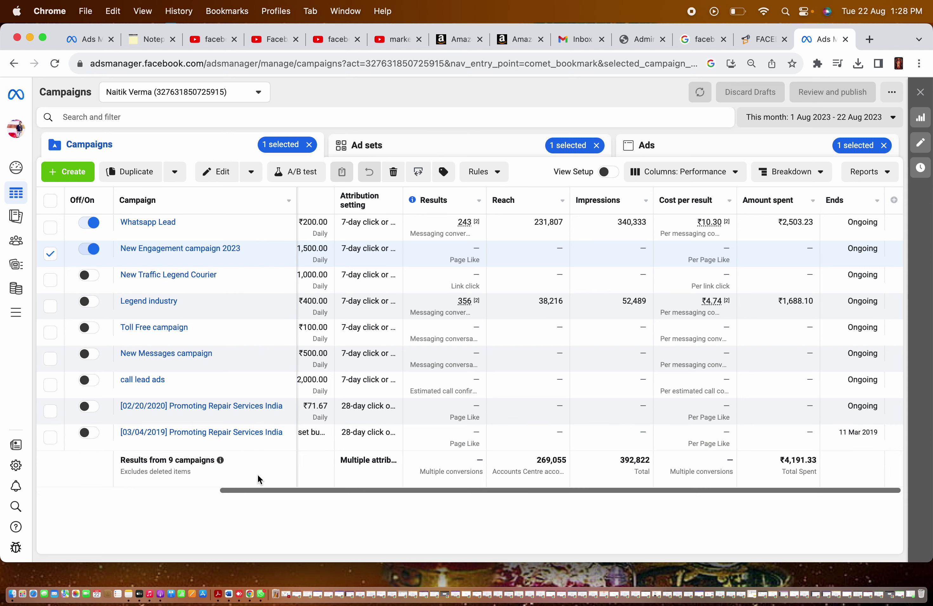
pyautogui.click(217, 491)
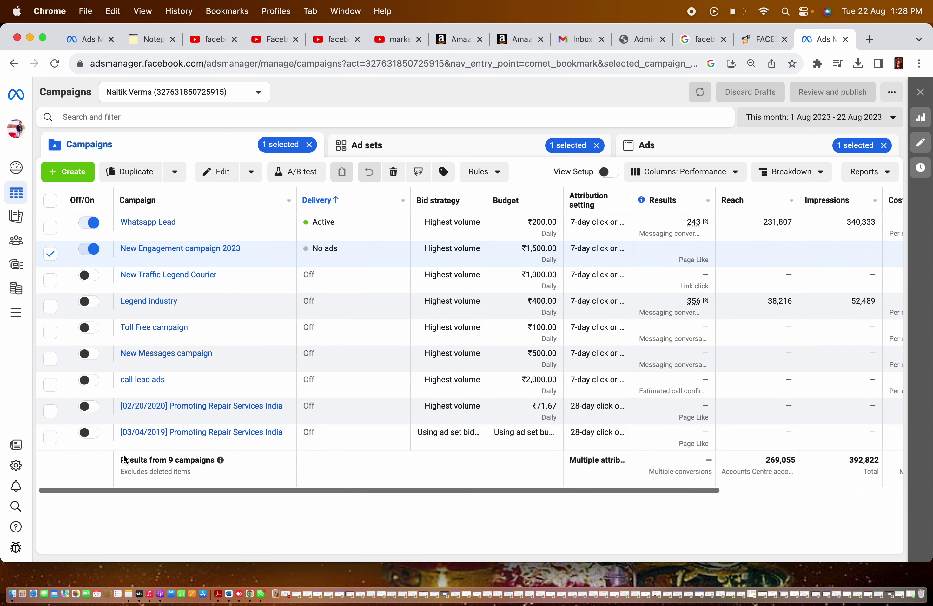
pyautogui.click(148, 223)
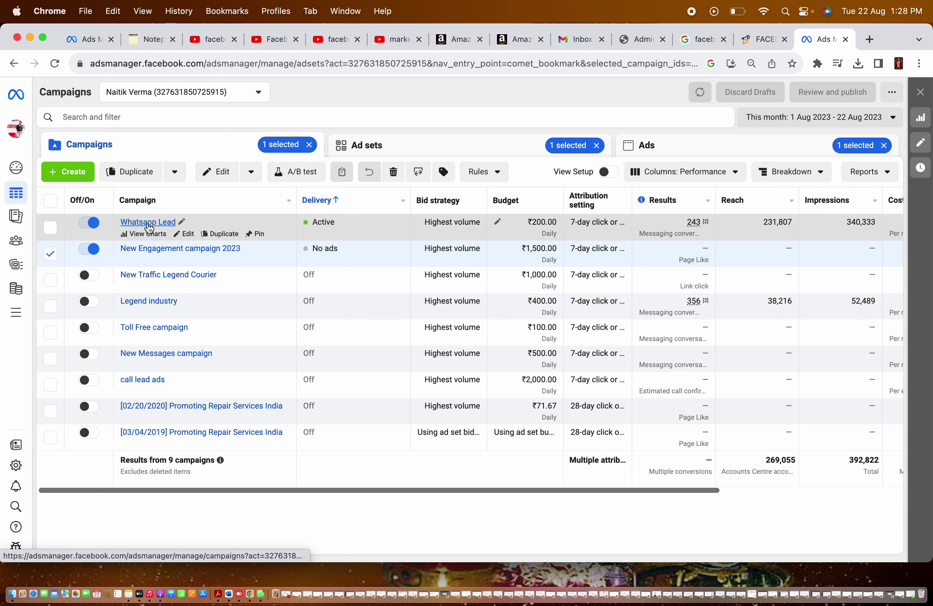
pyautogui.click(149, 227)
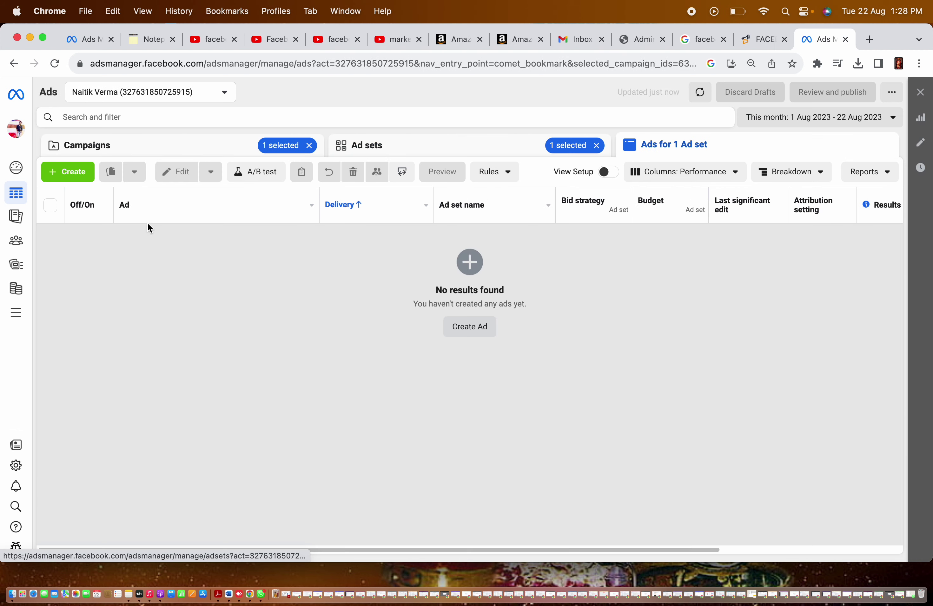